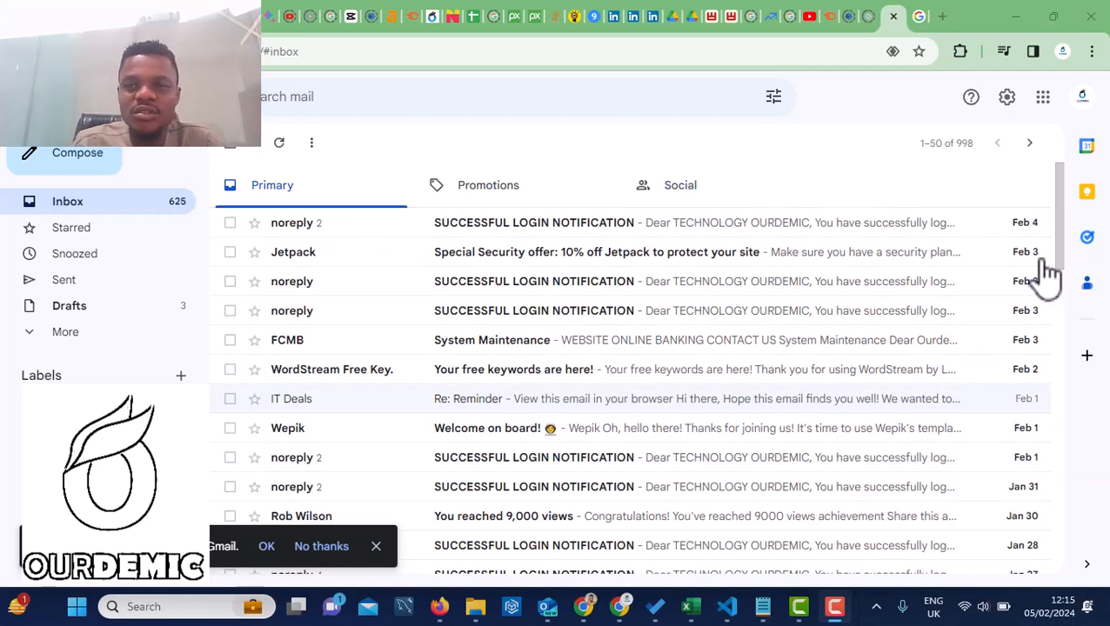
Set Templates to Enable on Gmail's Advanced settings tab and save the change
click(1009, 102)
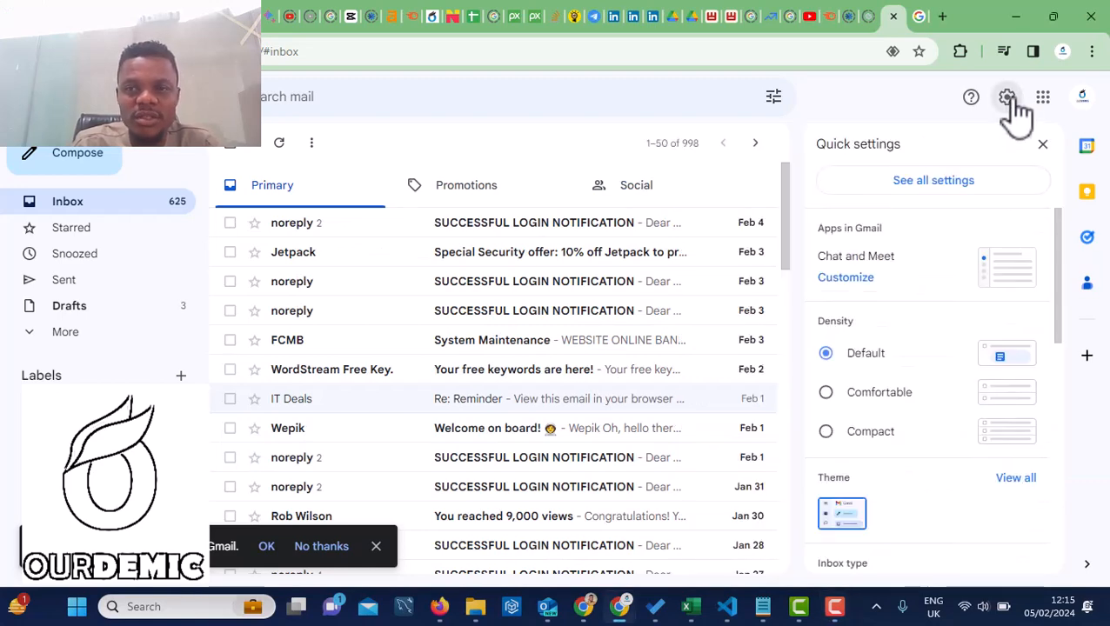
click(946, 189)
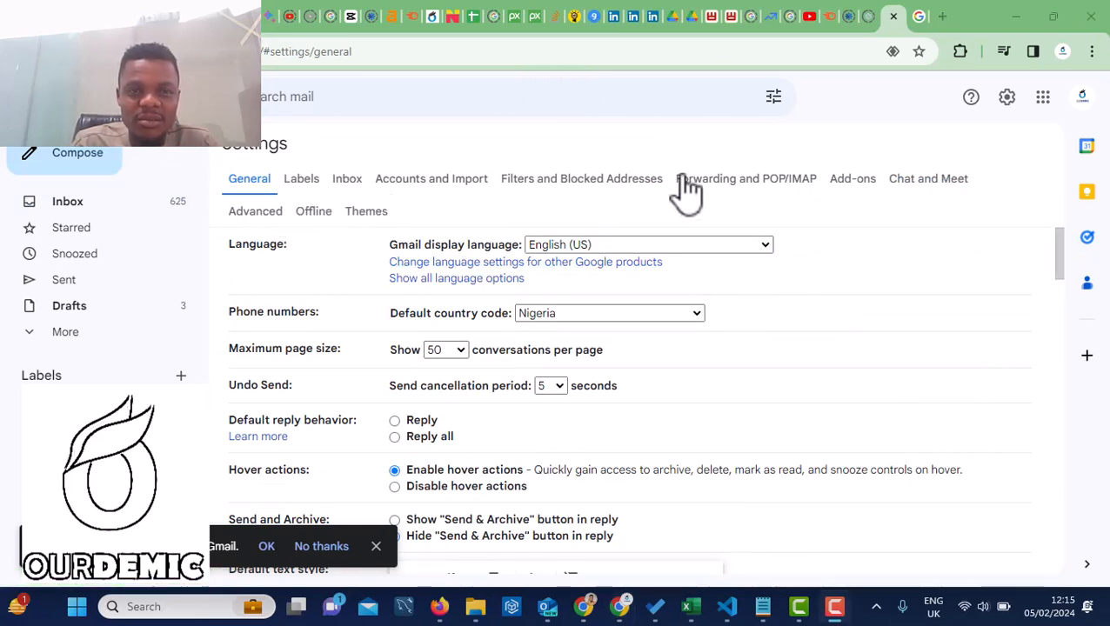
click(253, 216)
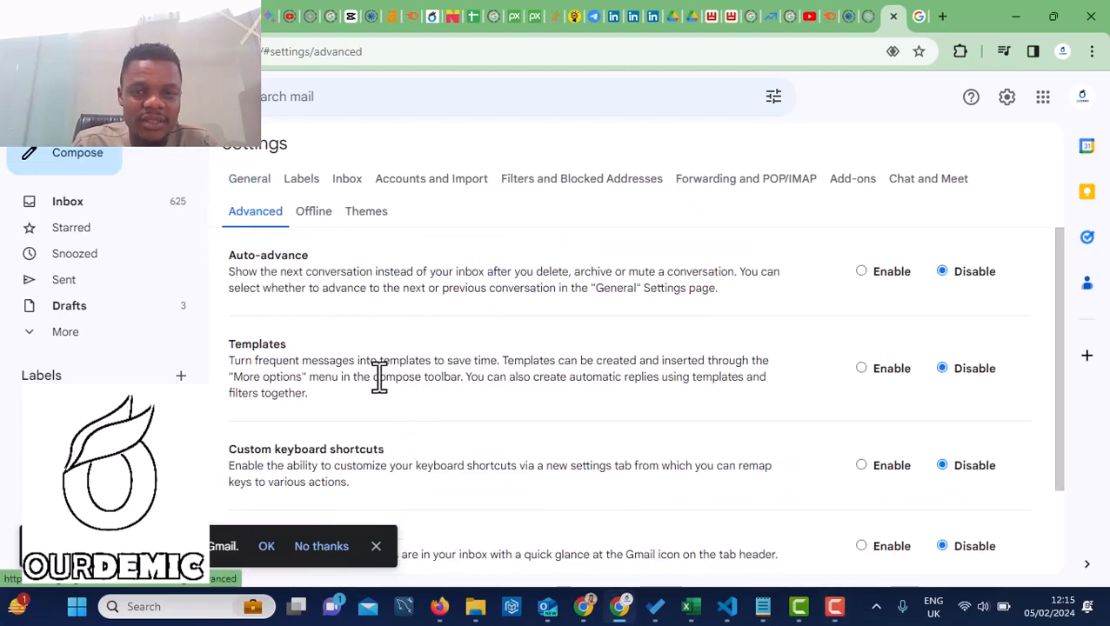
scroll(391, 403, down, 2)
scroll(391, 403, up, 1)
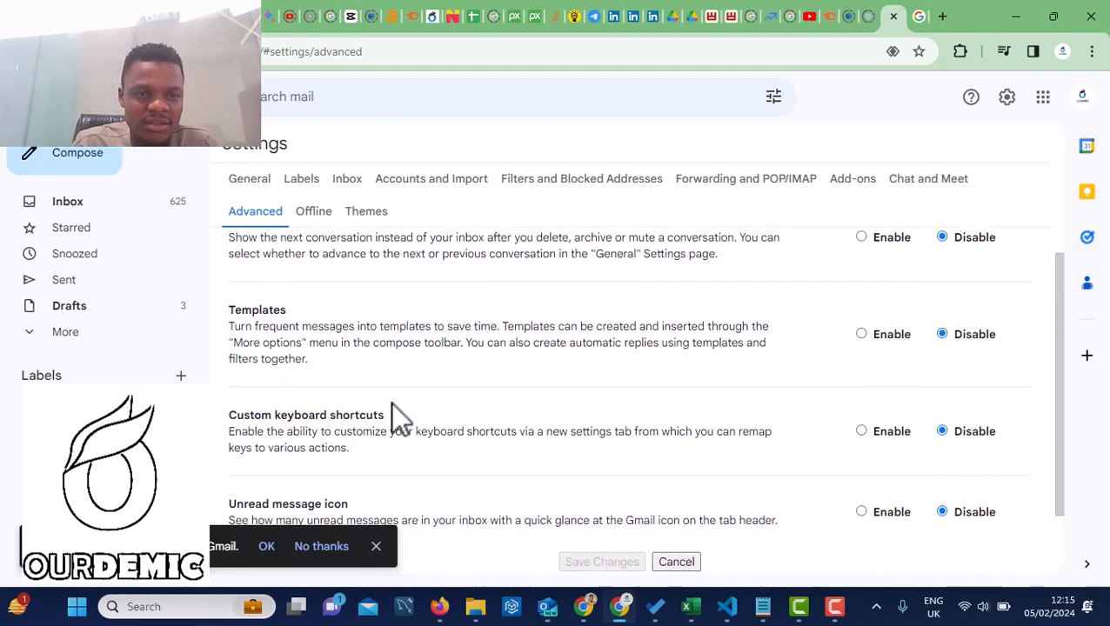
click(861, 333)
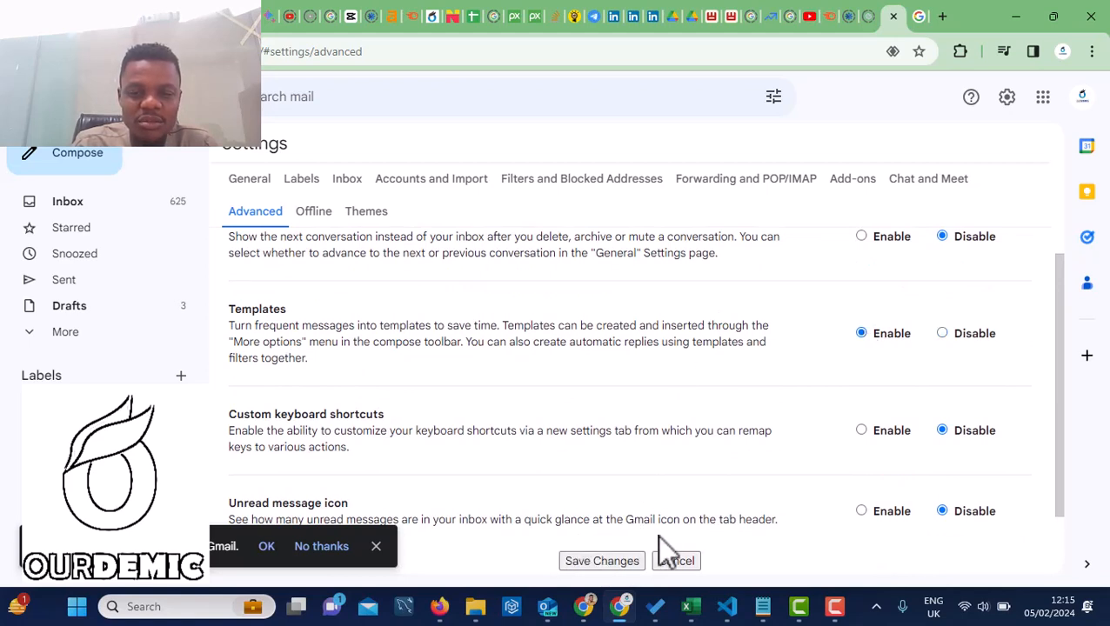
click(597, 562)
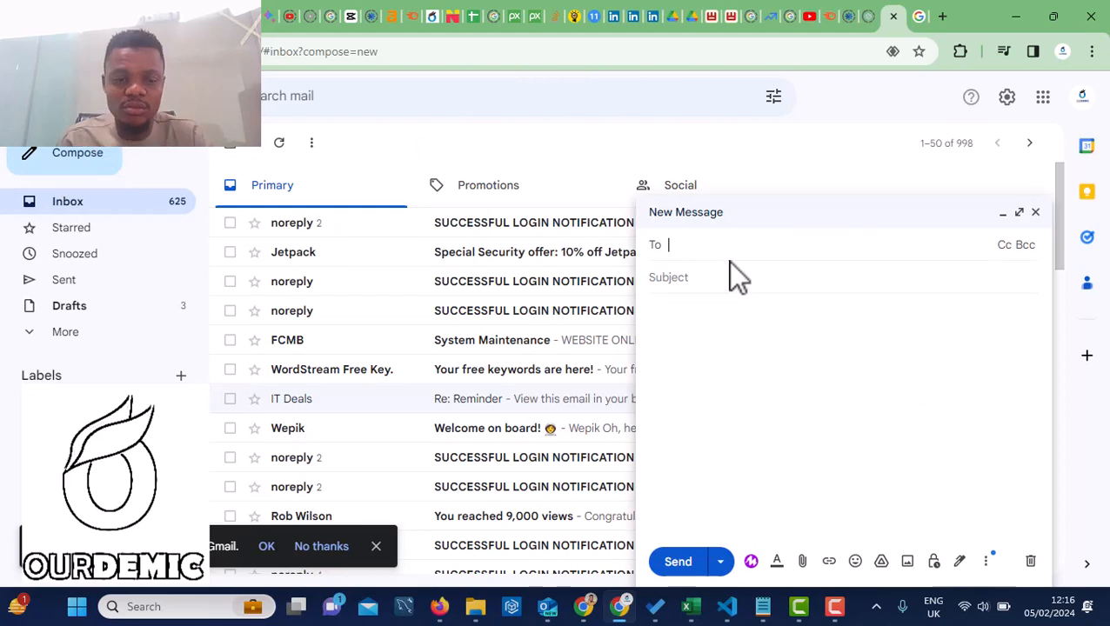
Address the message to the suggested contact with subject 'Proposal For Supply Of Laptops'
text(Uni)
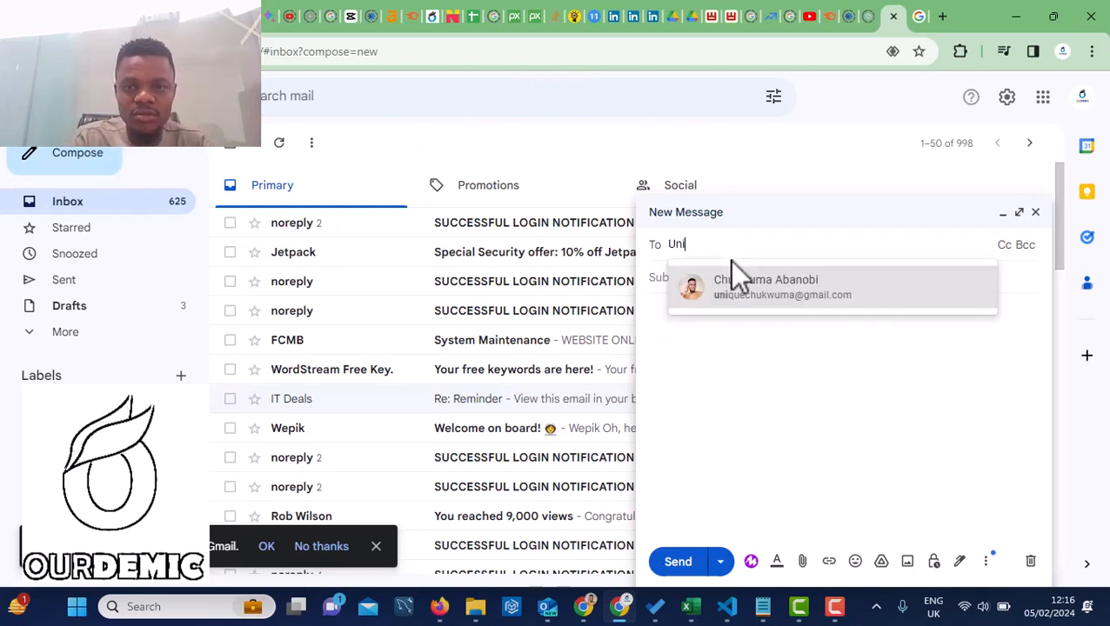
click(735, 289)
click(690, 293)
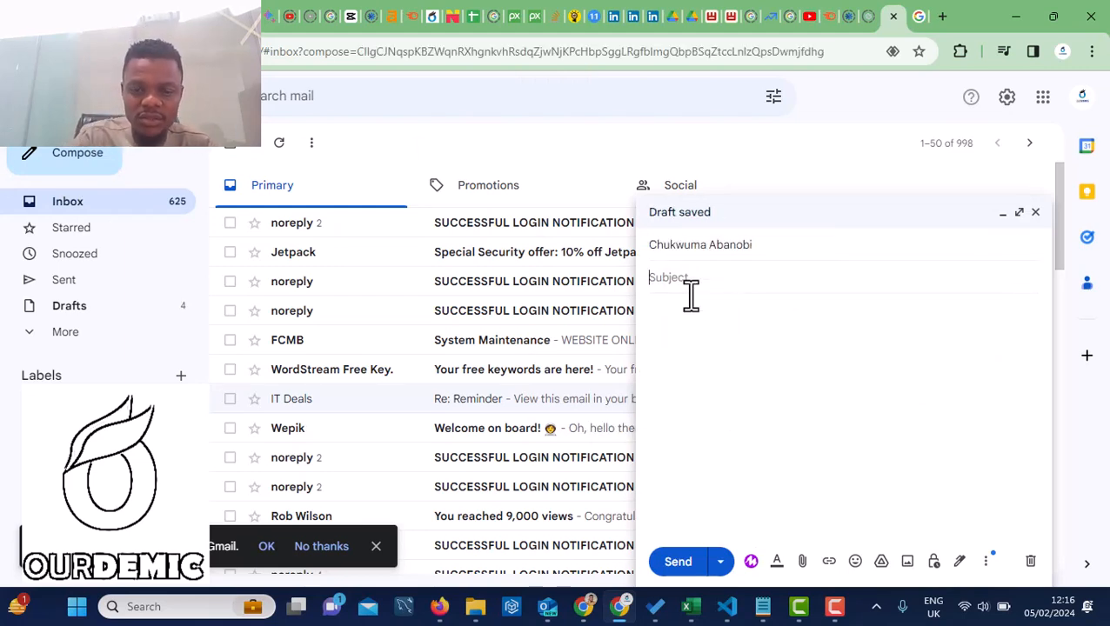
text(Propo)
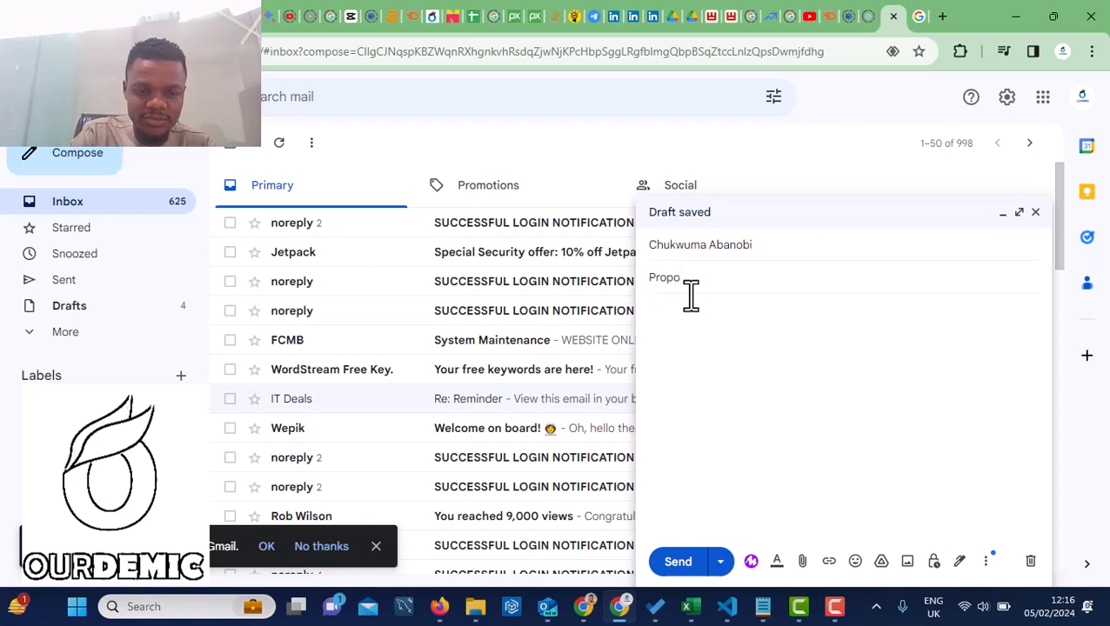
text(sal)
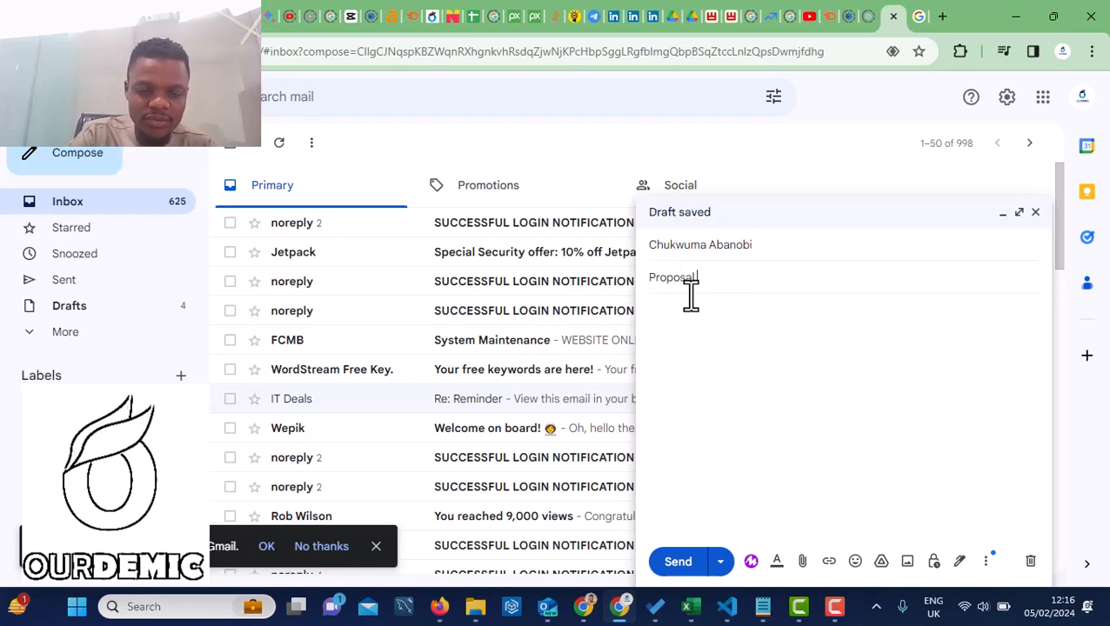
text( For)
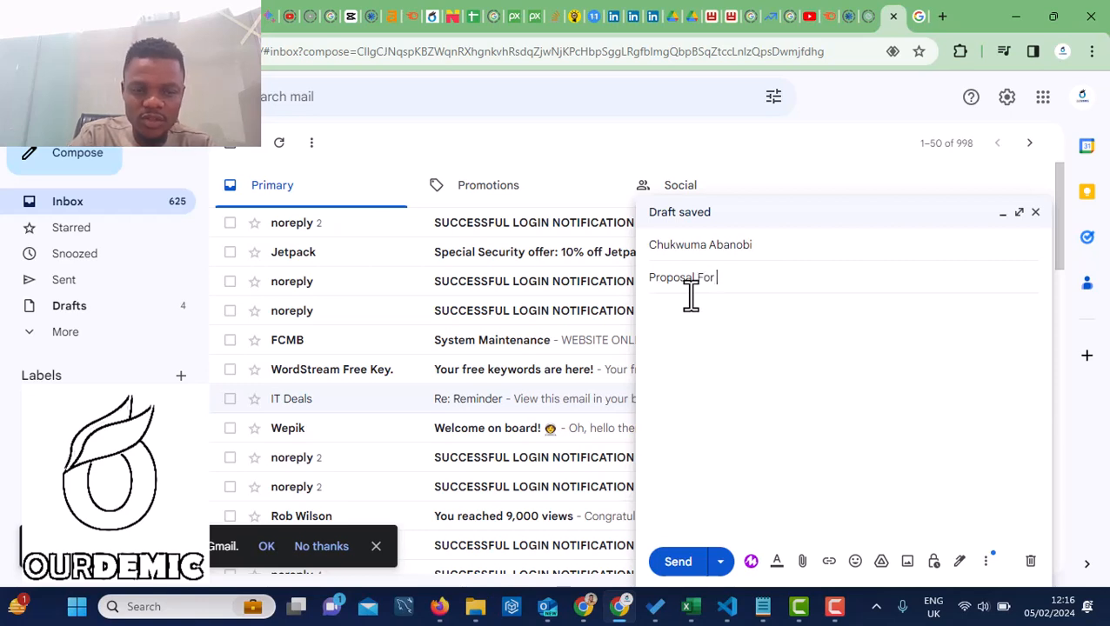
text( Supply )
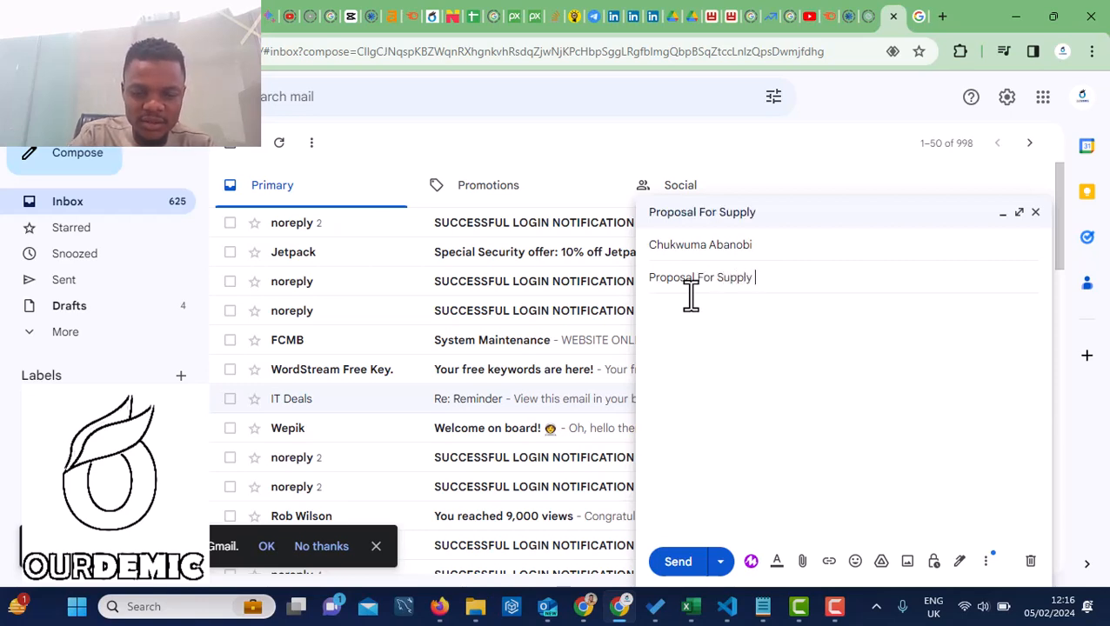
text(of La)
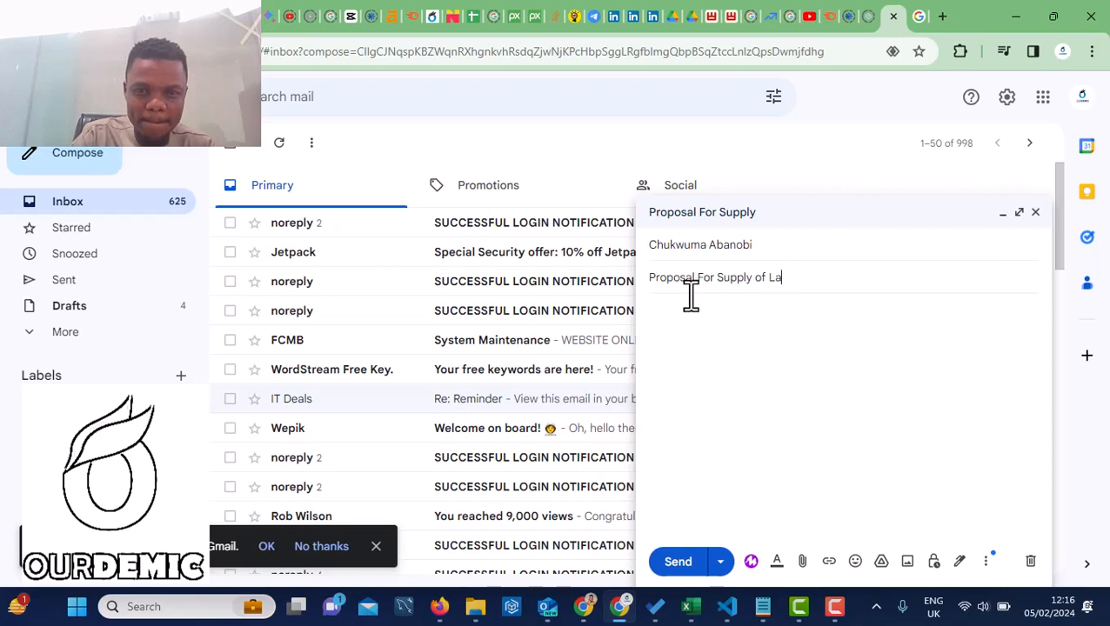
key(BackSpace)
key(BackSpace)
key(BackSpace)
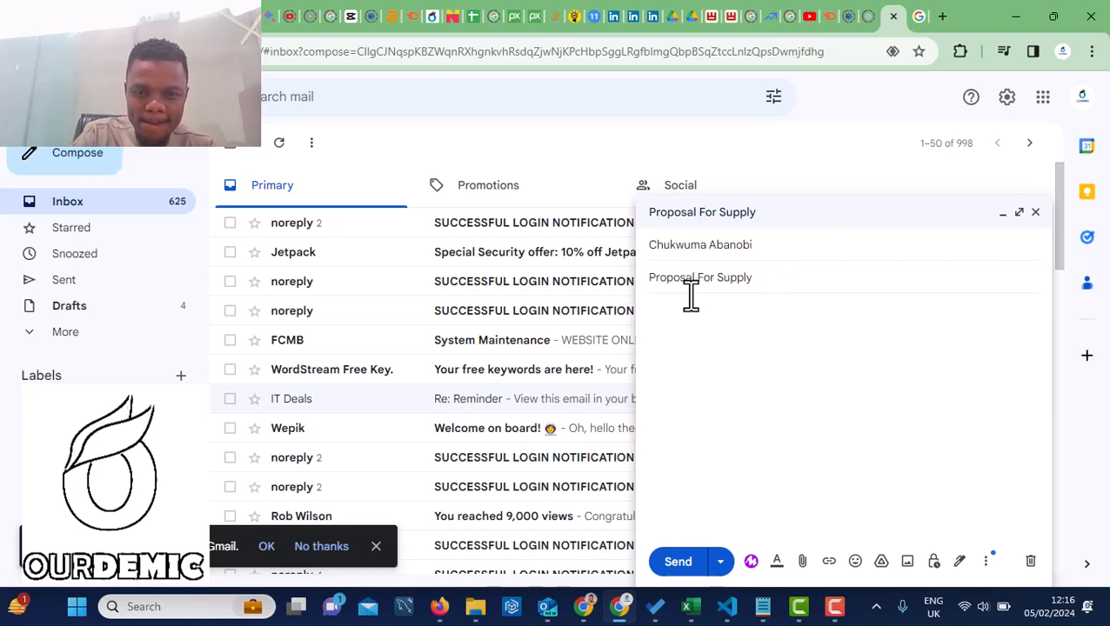
text(Laptops)
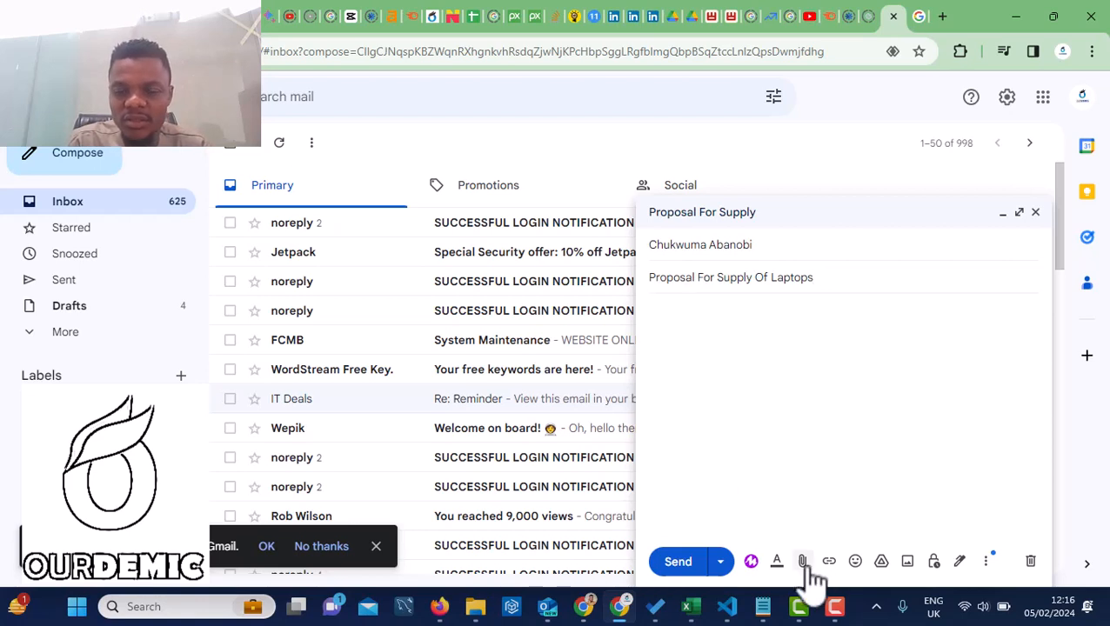
Write the body: 'Dear sir', blank lines, 'Thank you.', the sender's name and 'Ourdemic Technology'
click(709, 308)
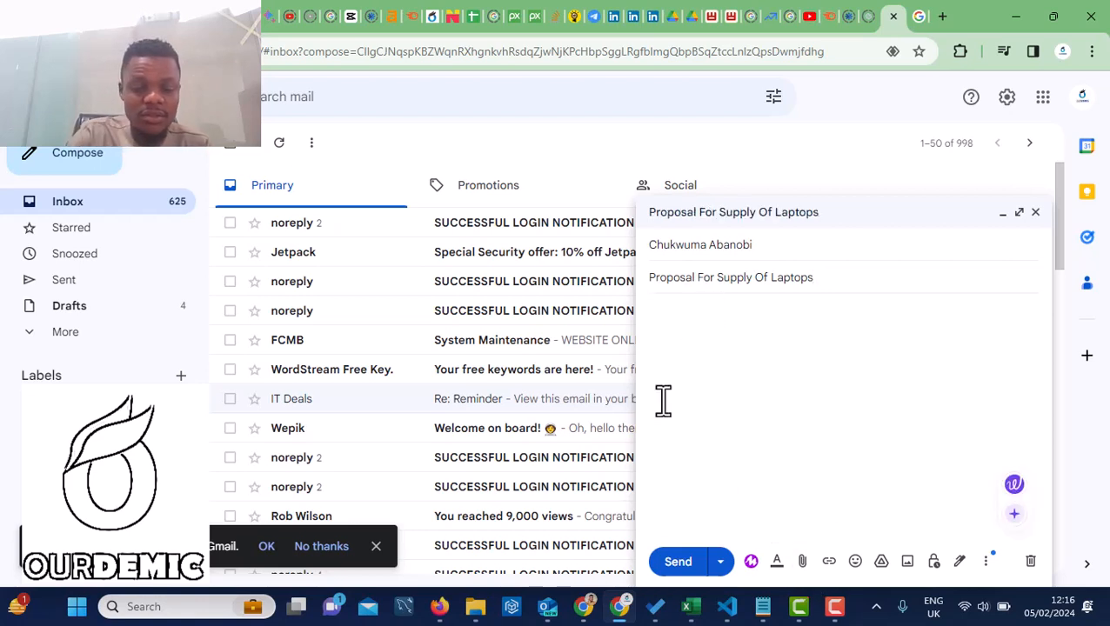
text(Dear)
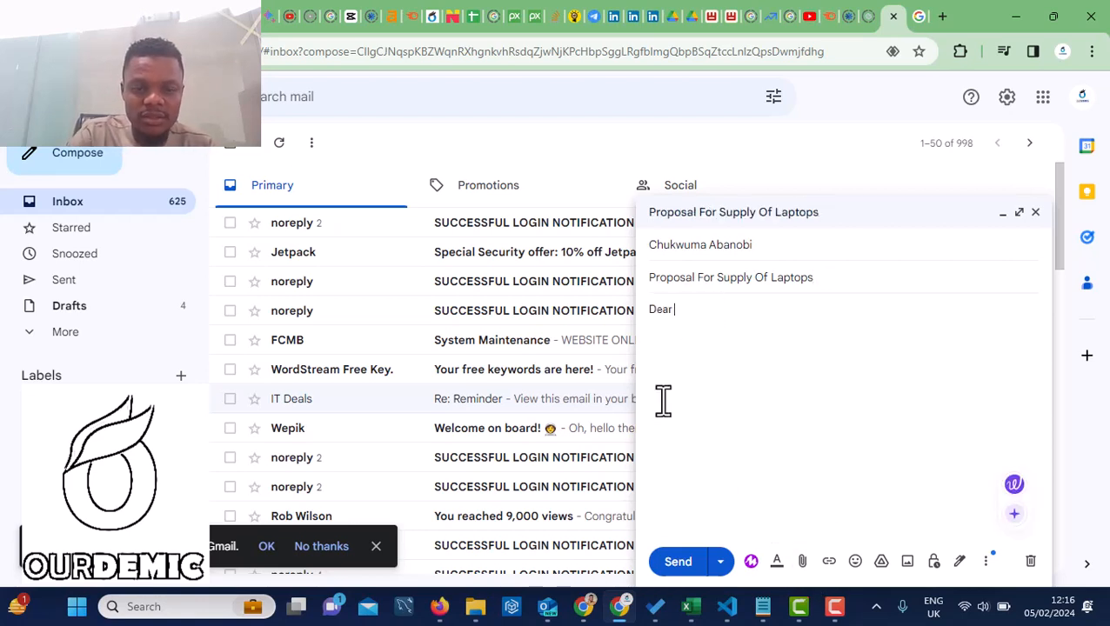
text( sir)
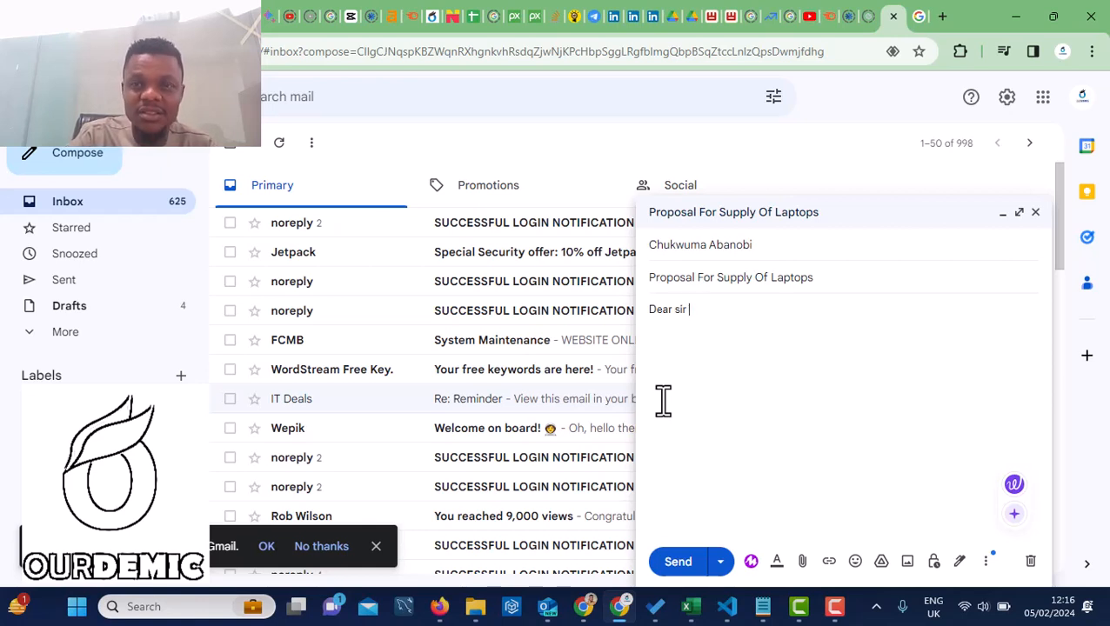
click(676, 494)
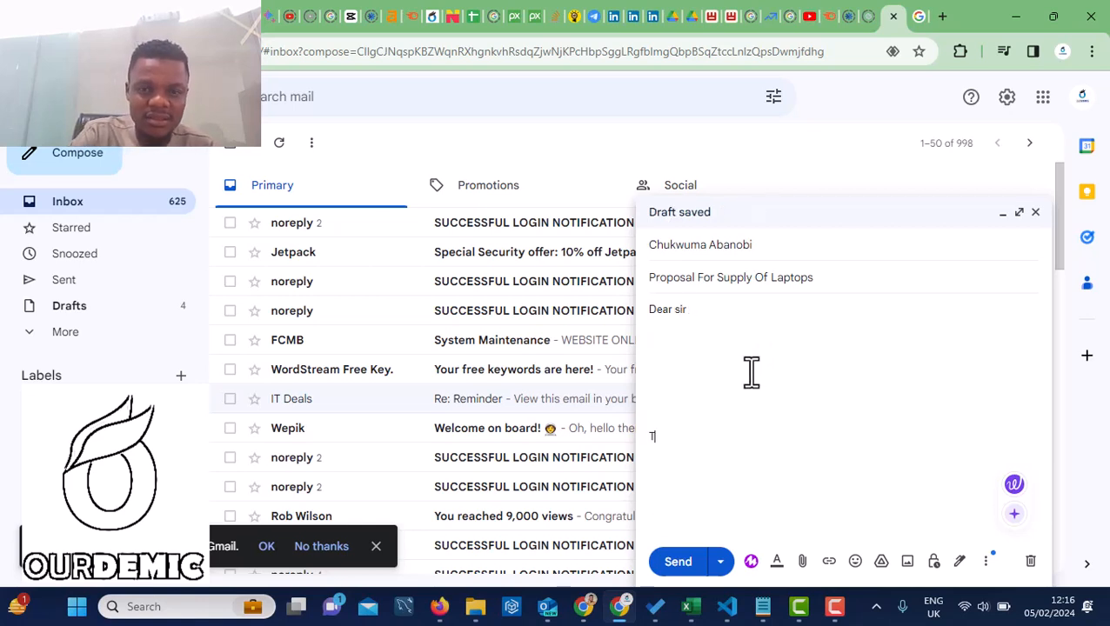
text(nk you.)
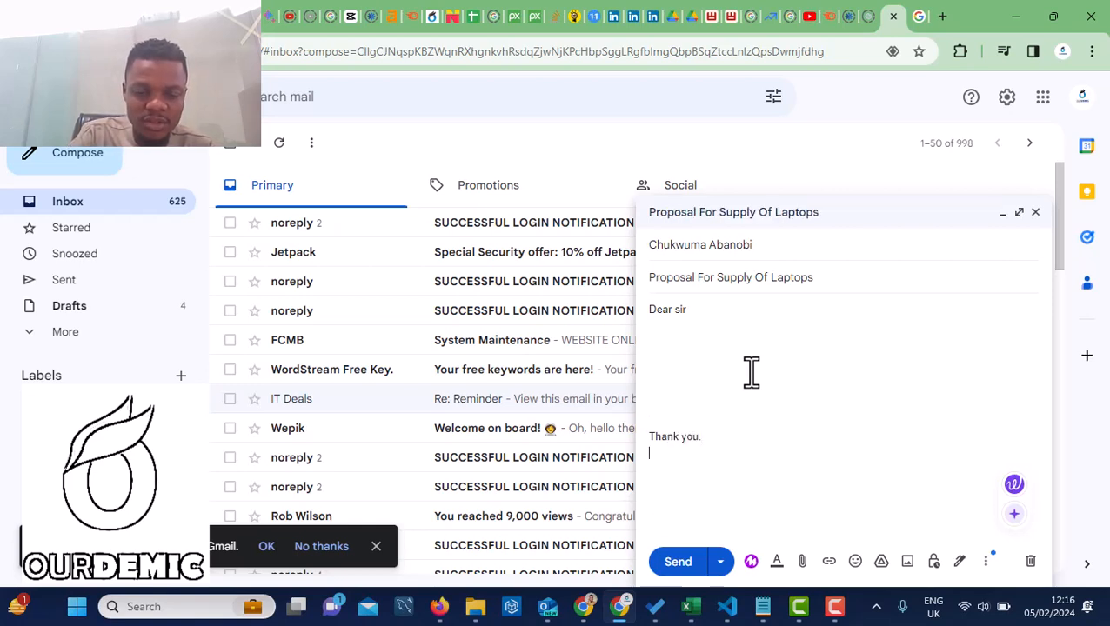
text(Chukwuma)
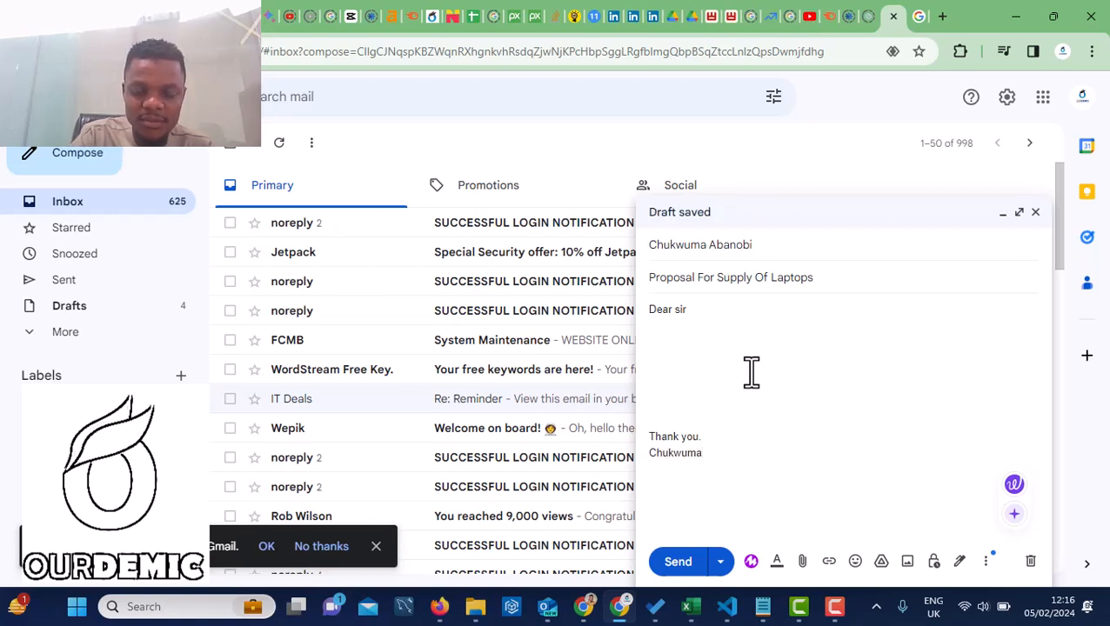
key(Return)
text(O)
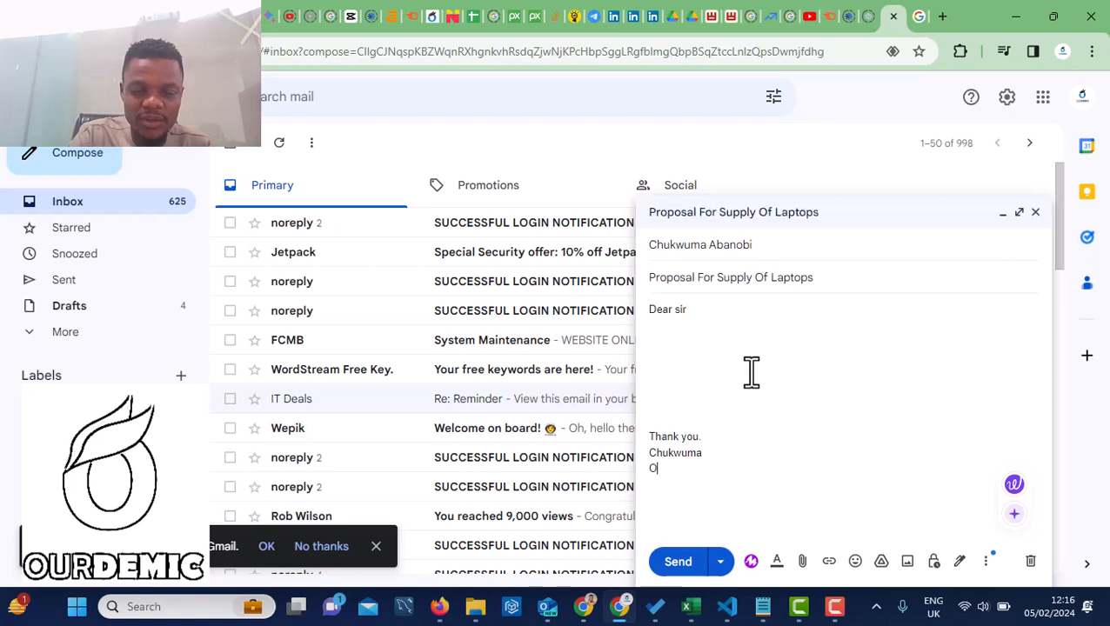
text(urdemic Te)
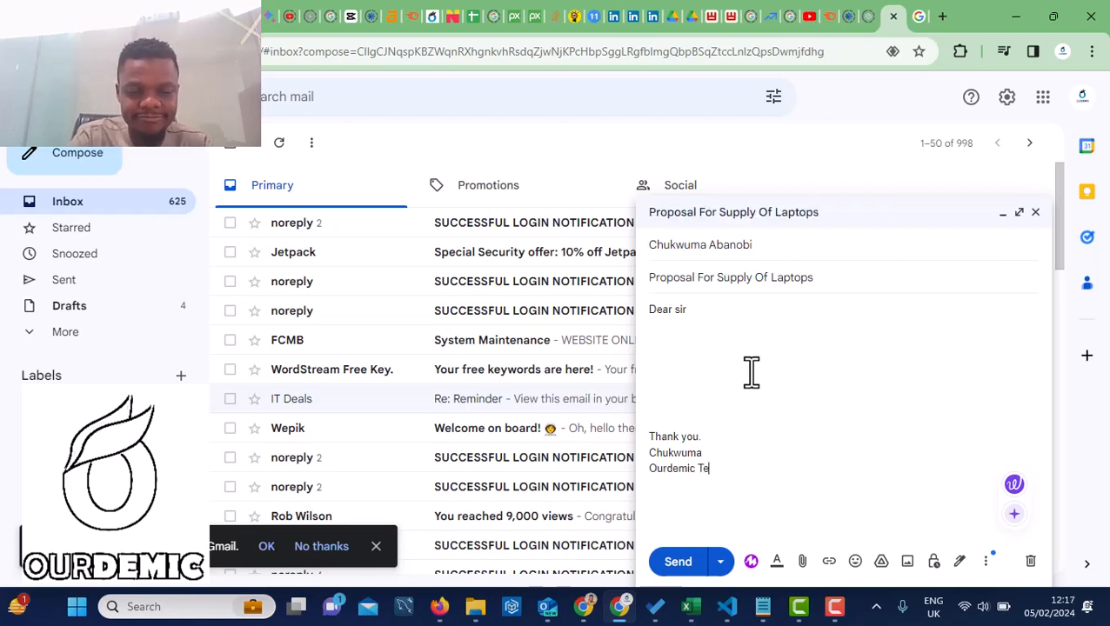
text(chnology)
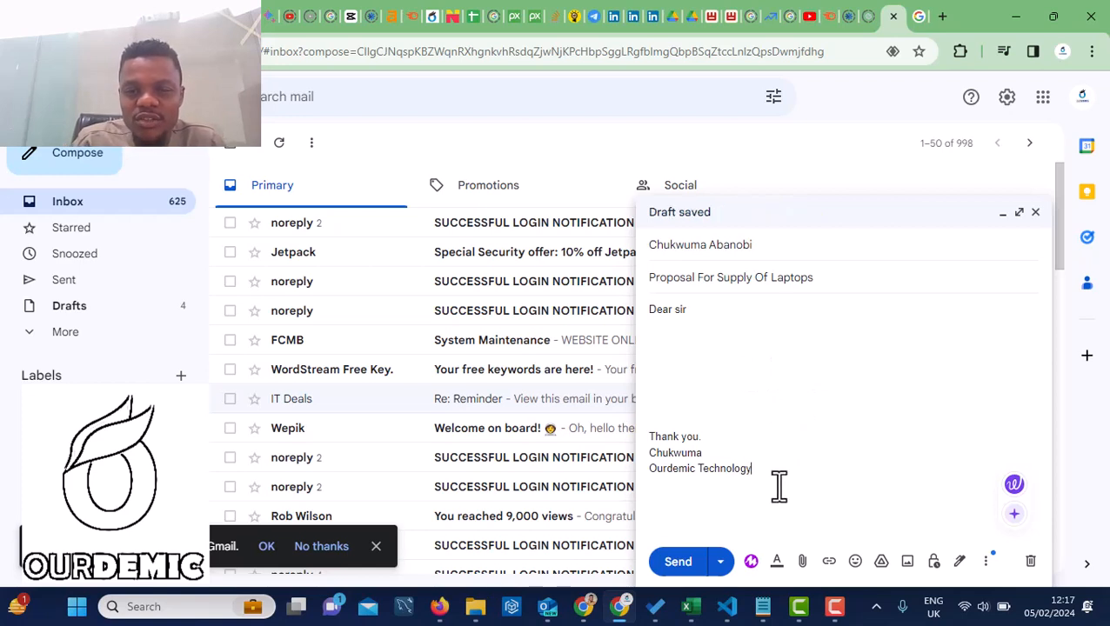
Select all of the body text with the More options menu showing
mouse_move(779, 488)
mouse_down()
mouse_move(704, 371)
mouse_move(643, 306)
mouse_up()
click(680, 376)
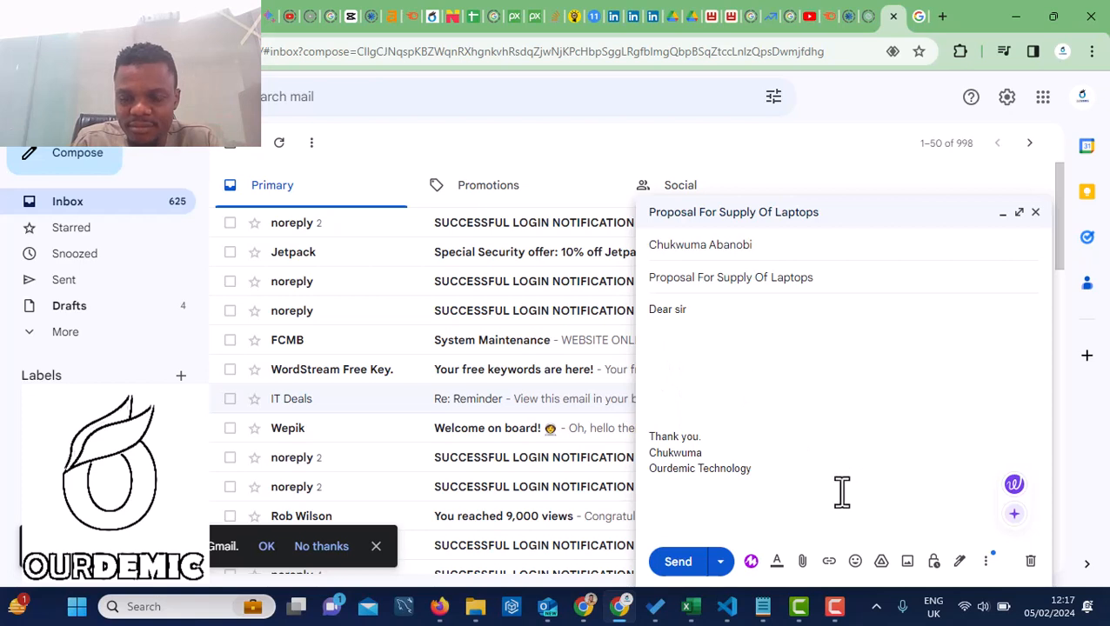
click(987, 561)
click(711, 448)
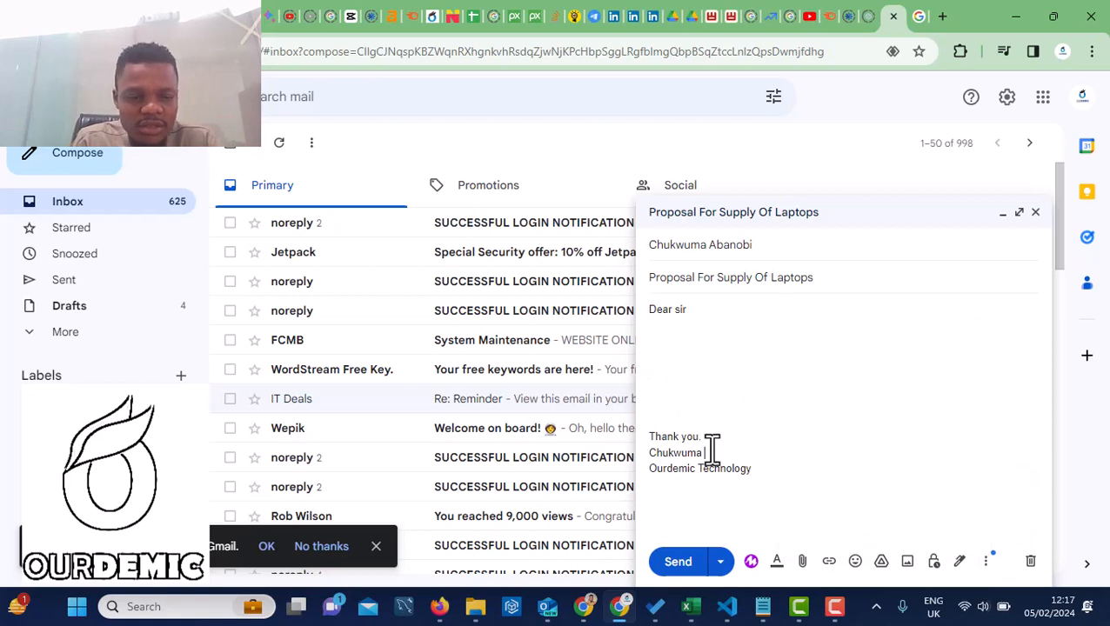
key(ctrl+a)
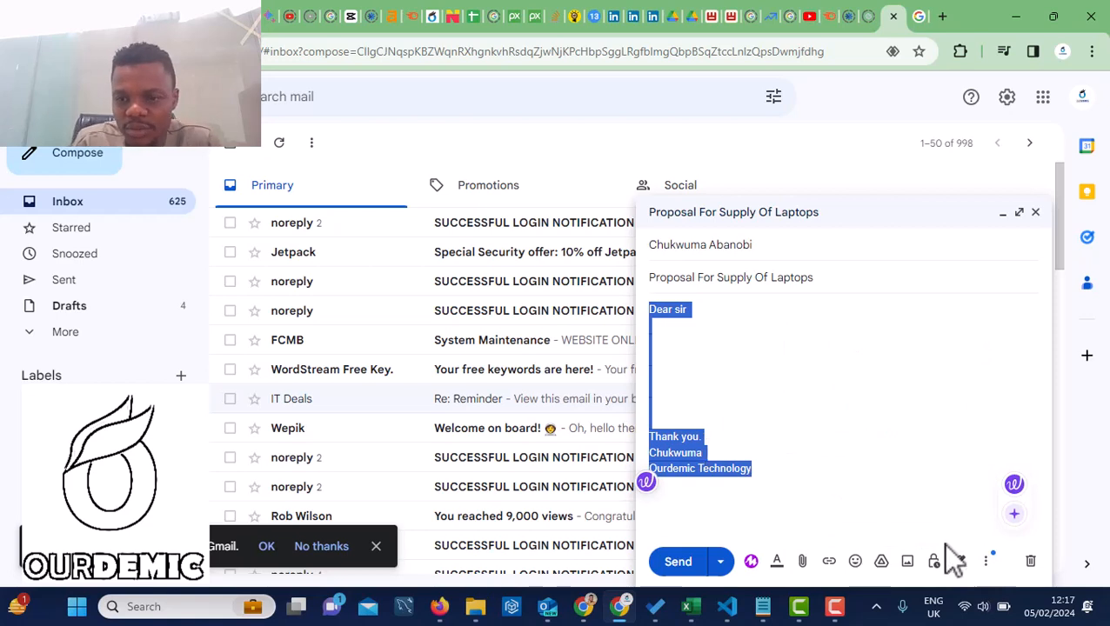
click(986, 561)
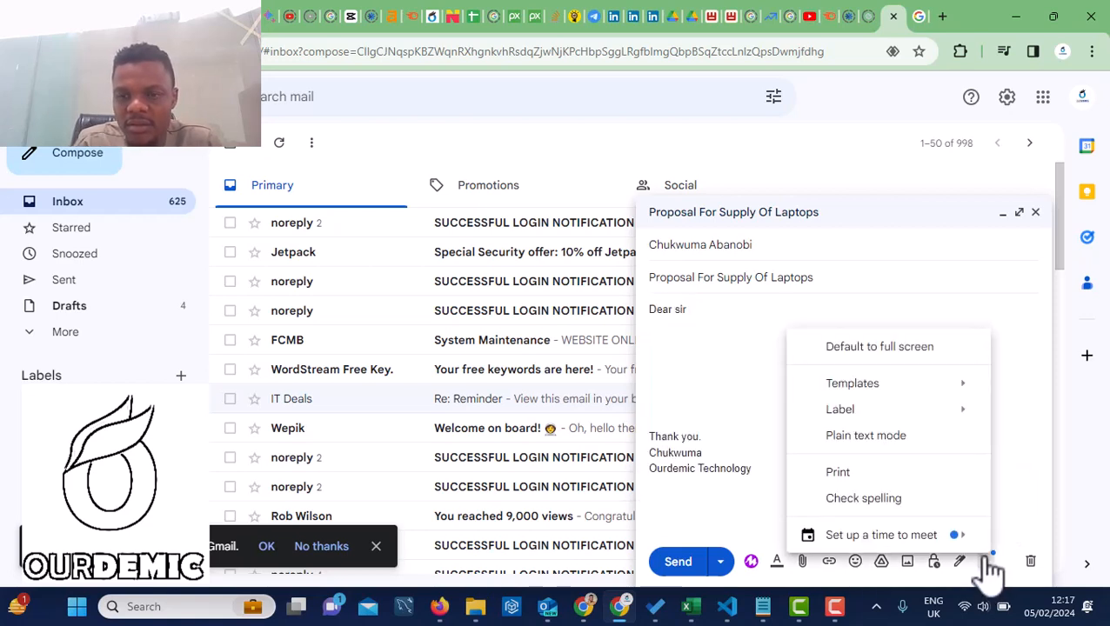
Save the draft as a new template named 'Proposal For Supply Of Laptops'
mouse_move(938, 385)
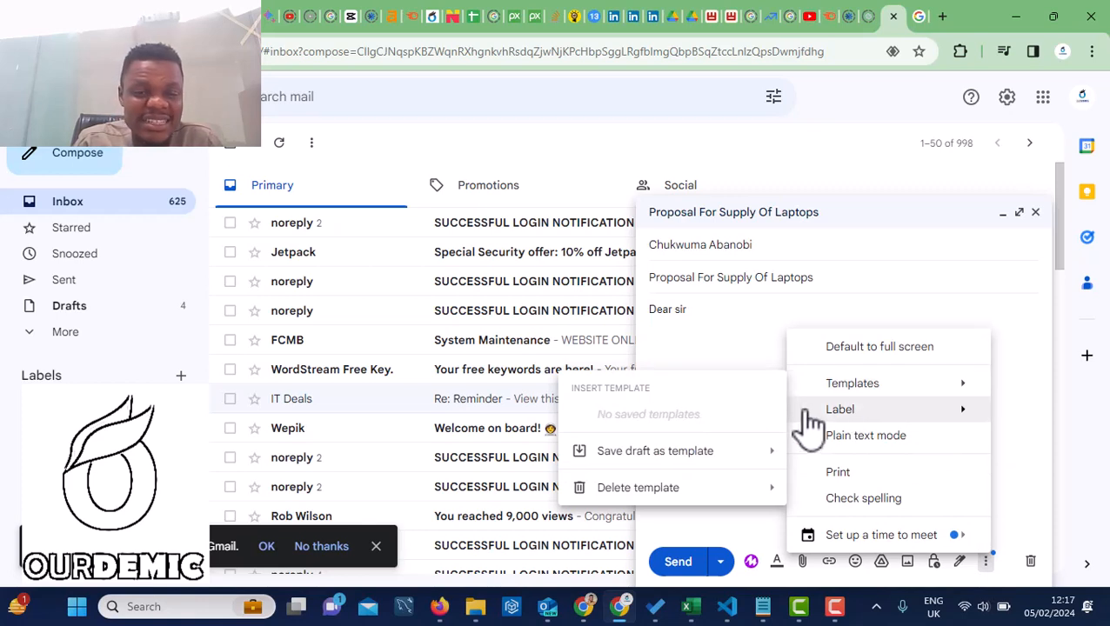
mouse_move(696, 458)
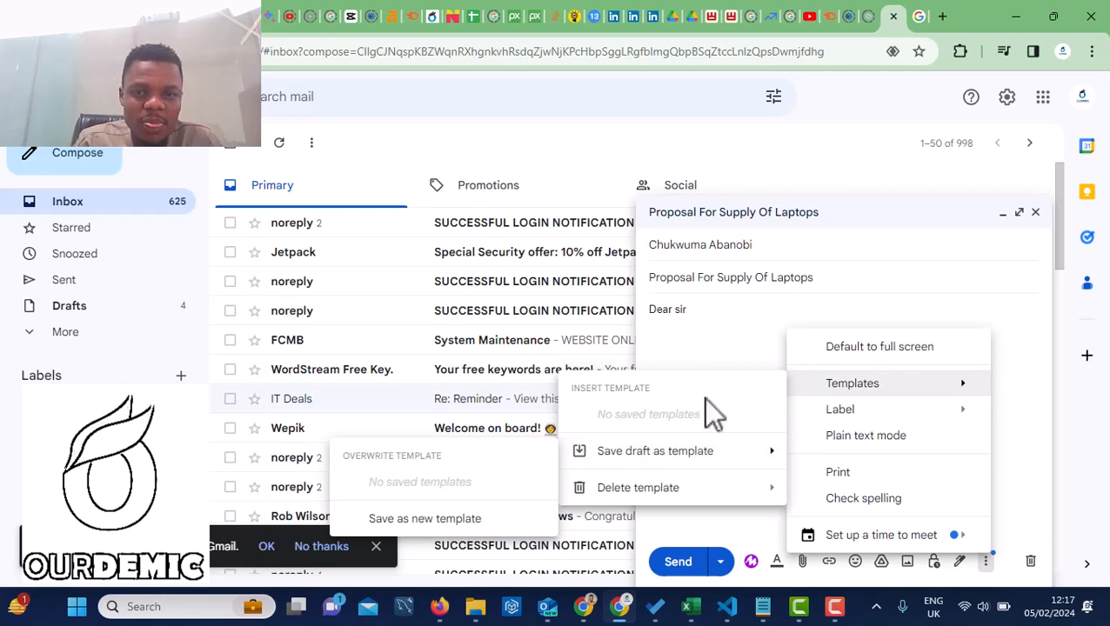
click(704, 320)
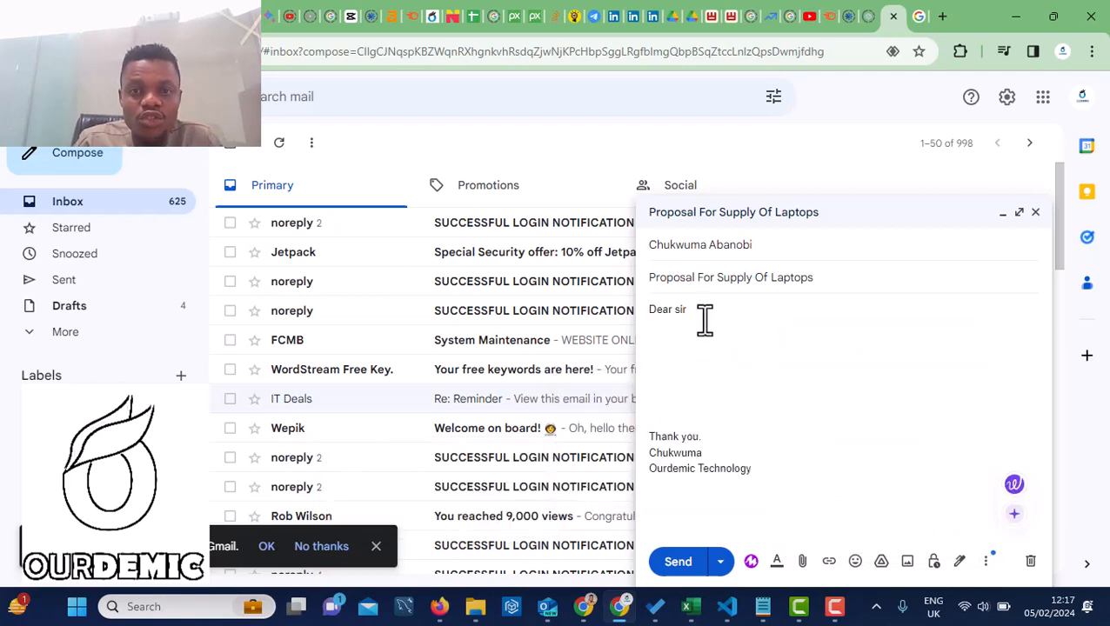
click(988, 563)
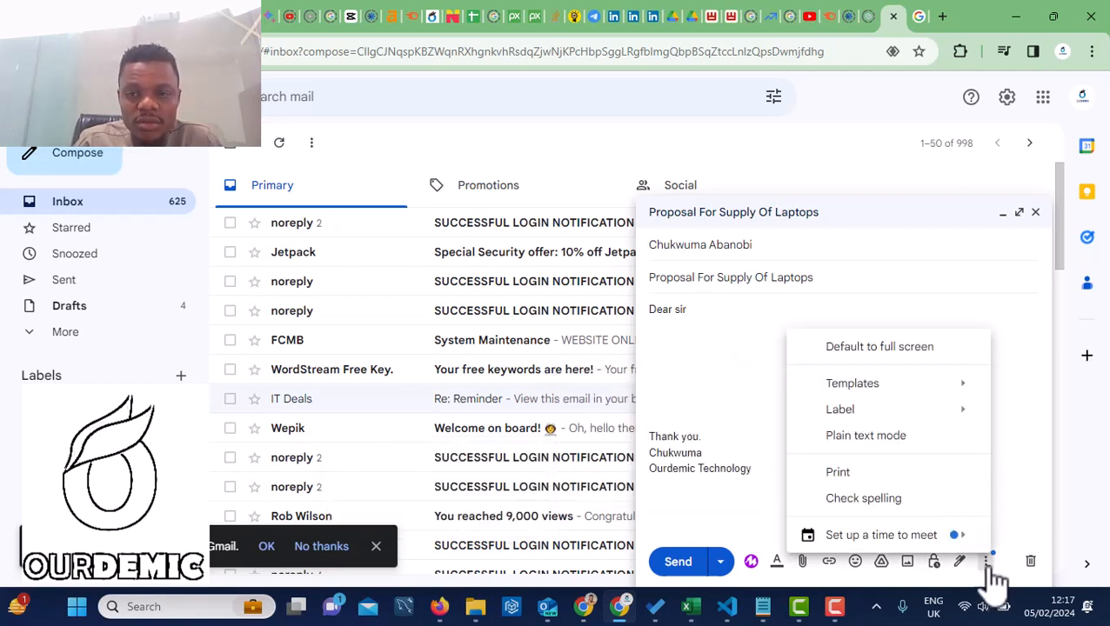
mouse_move(861, 384)
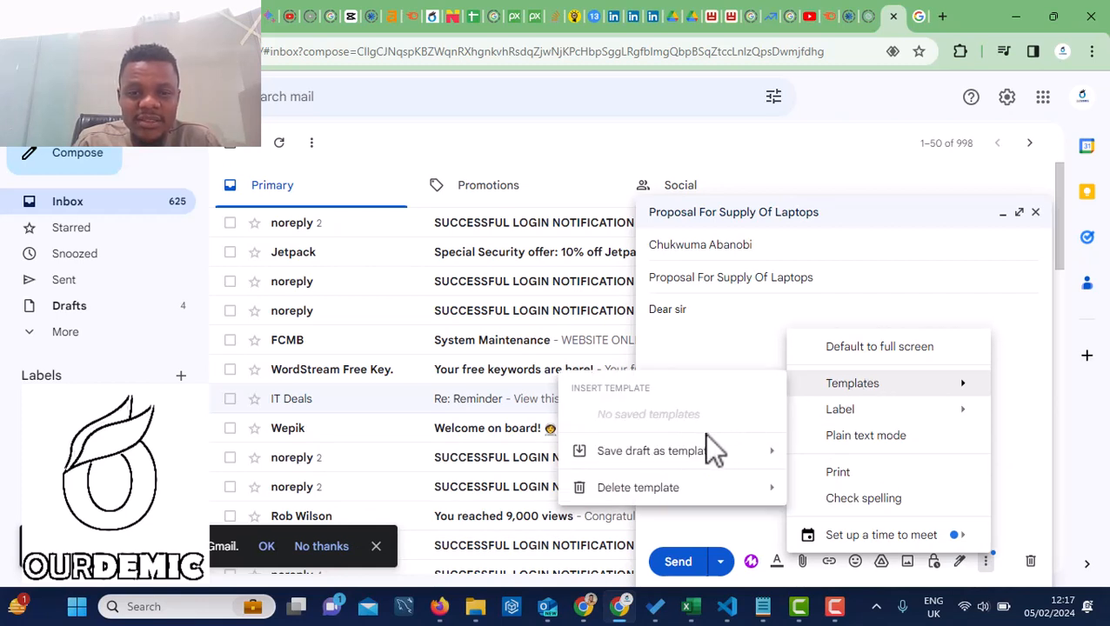
mouse_move(642, 454)
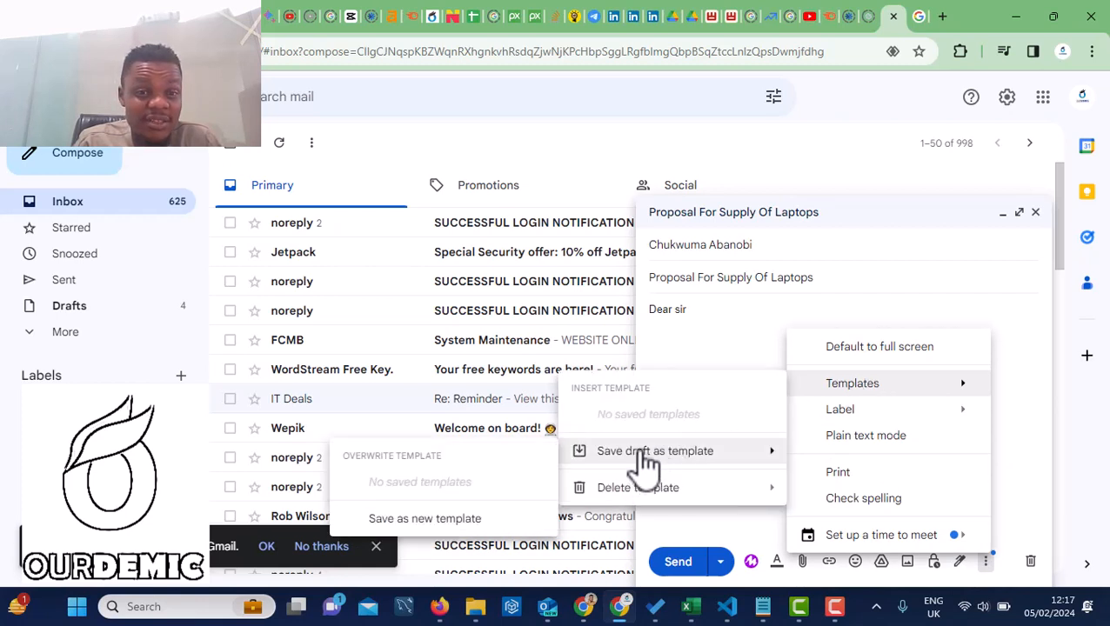
click(406, 520)
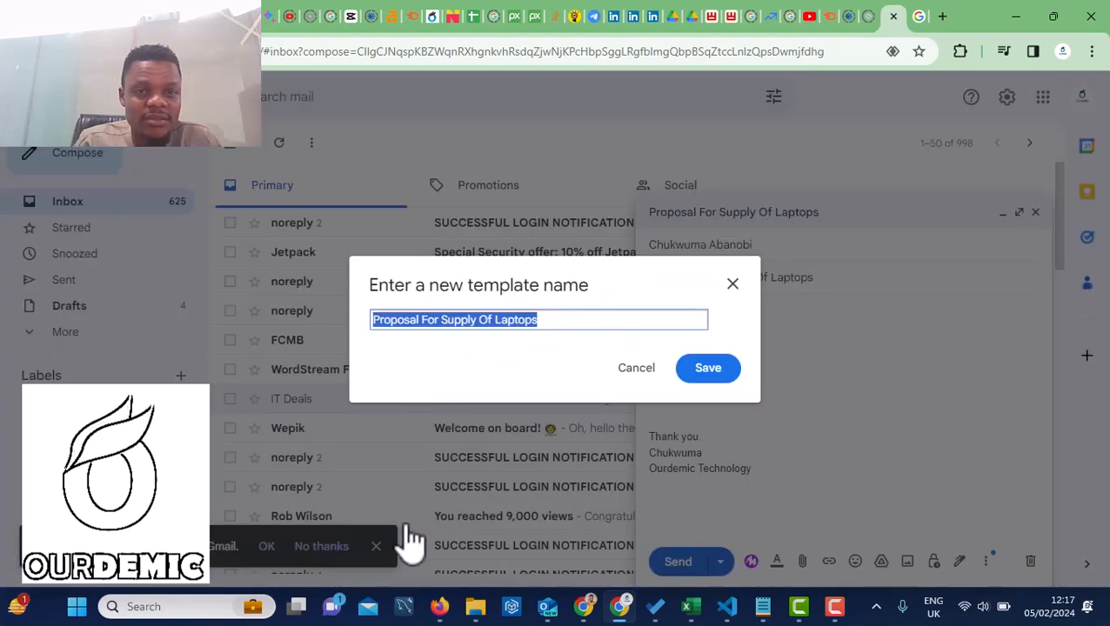
click(707, 374)
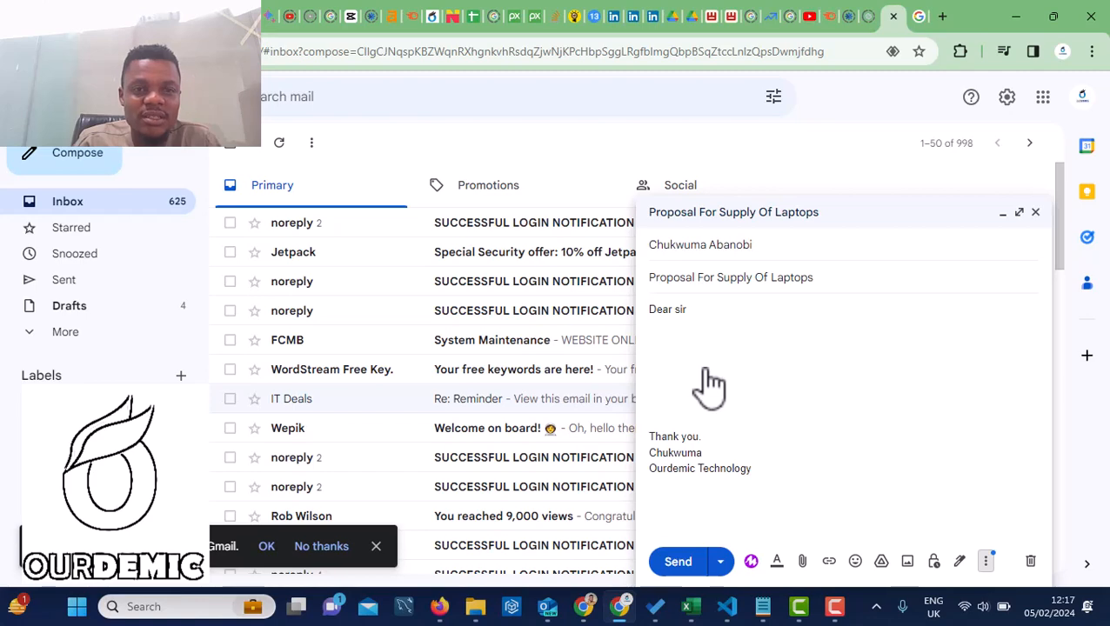
Close the proposal draft and start a new message to the suggested contact
click(1035, 212)
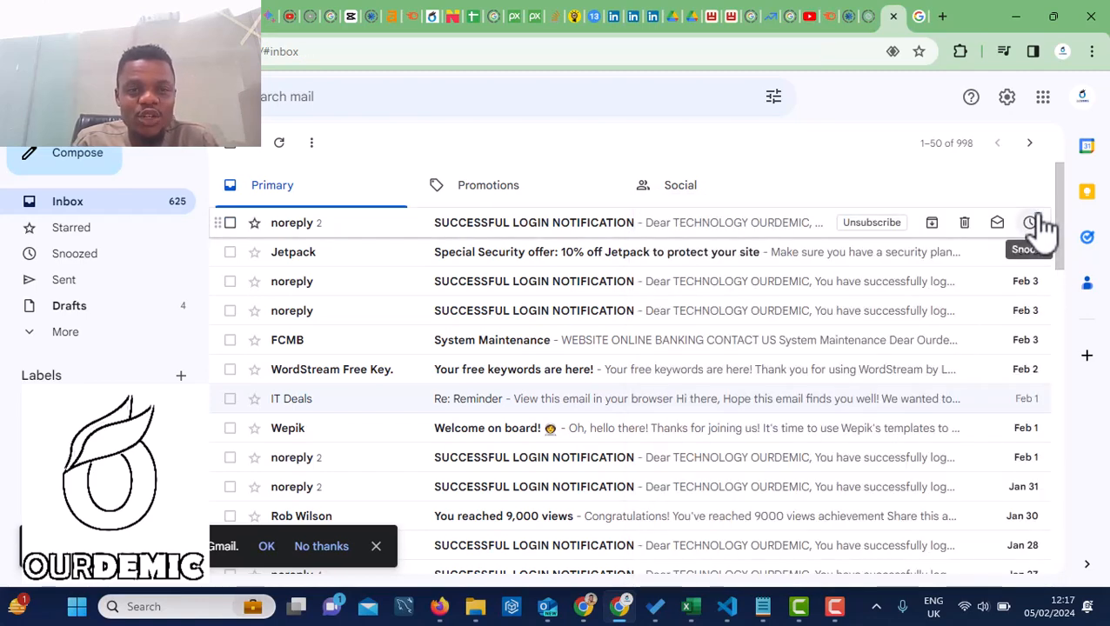
click(70, 171)
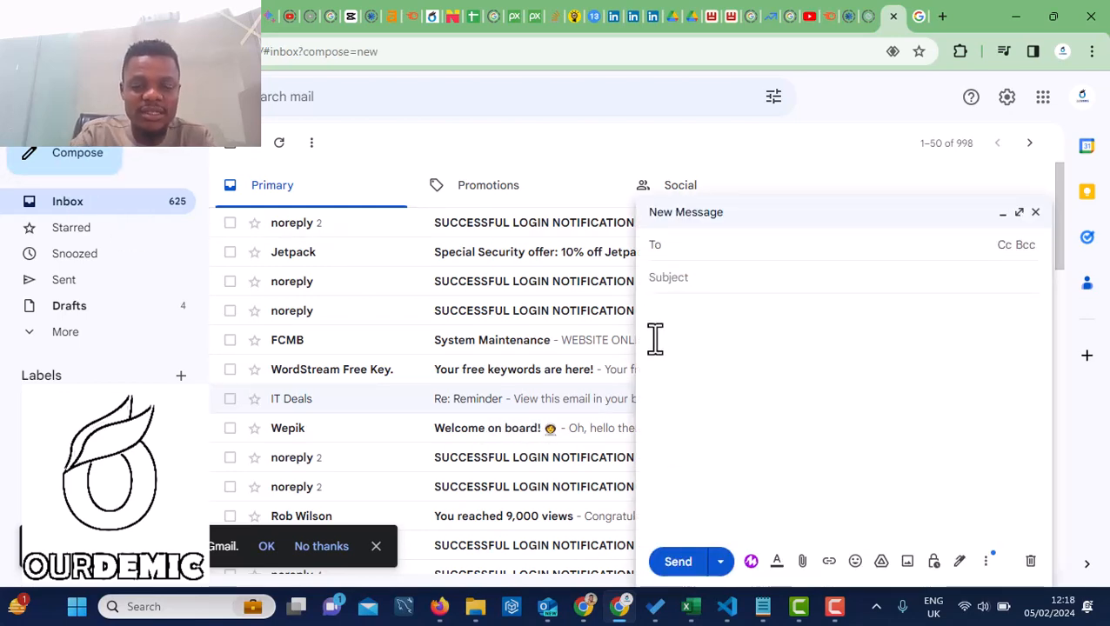
text(igo)
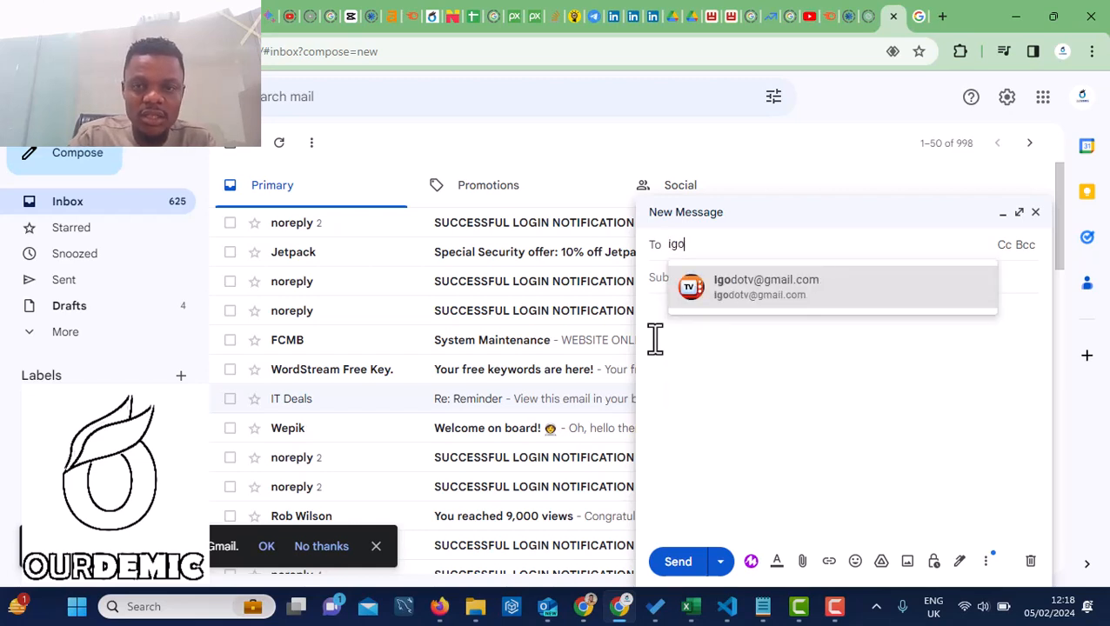
click(767, 296)
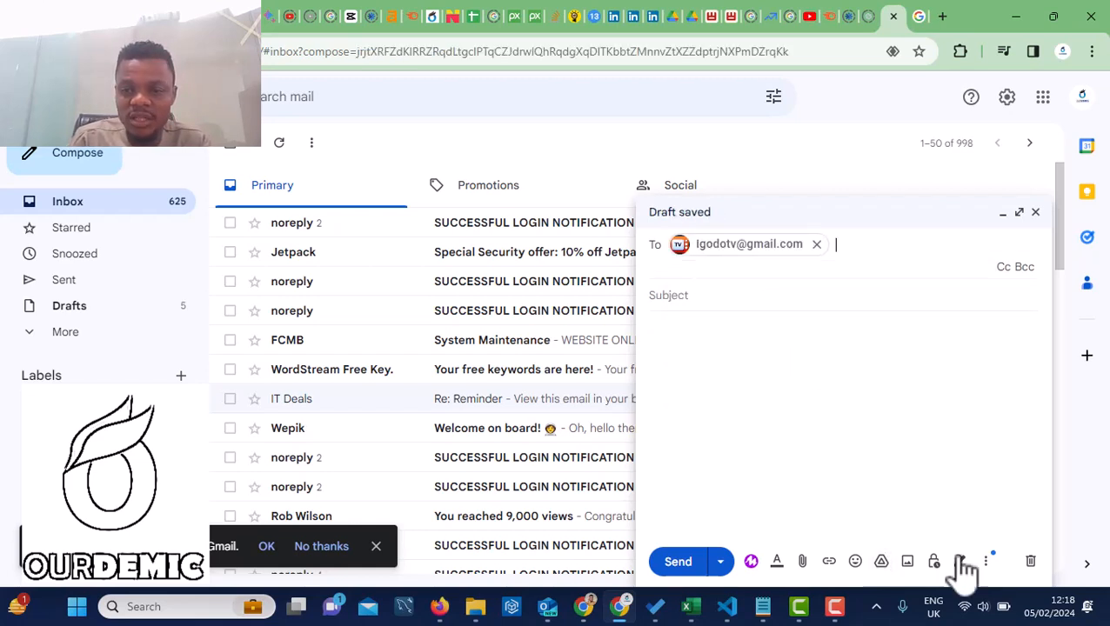
Fill the message with the 'Proposal For Supply Of Laptops' template, then close it
click(986, 564)
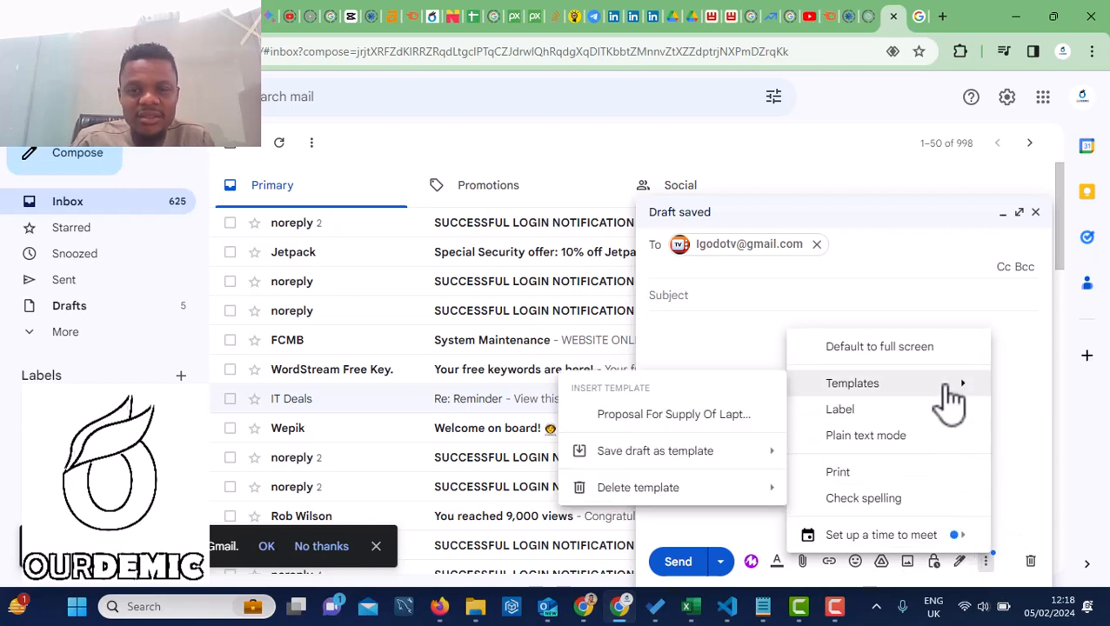
click(638, 418)
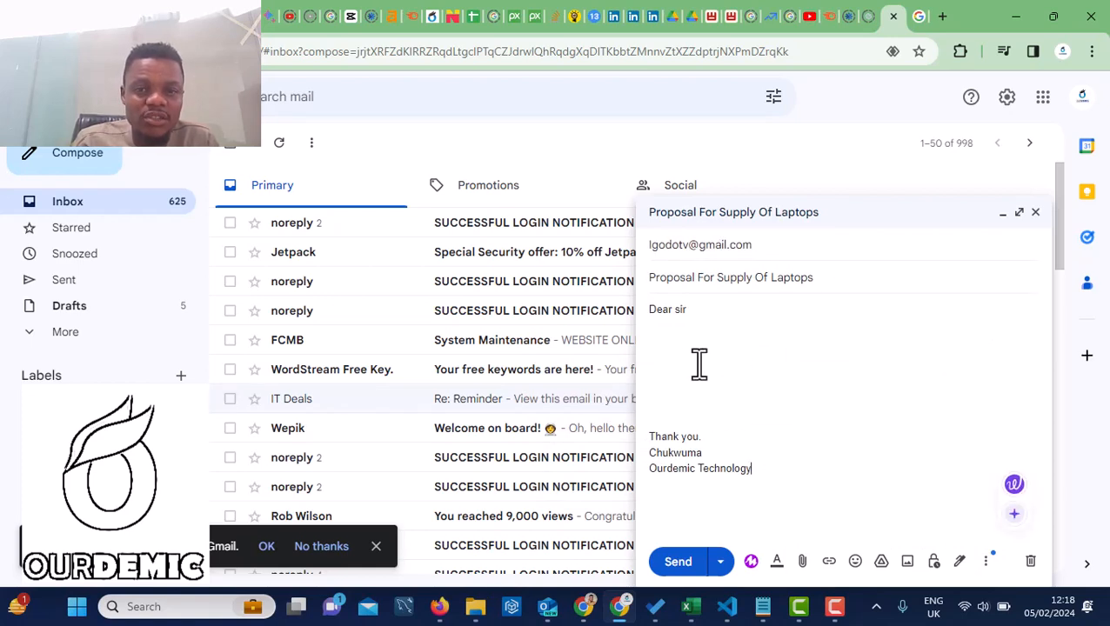
drag(684, 422, 635, 348)
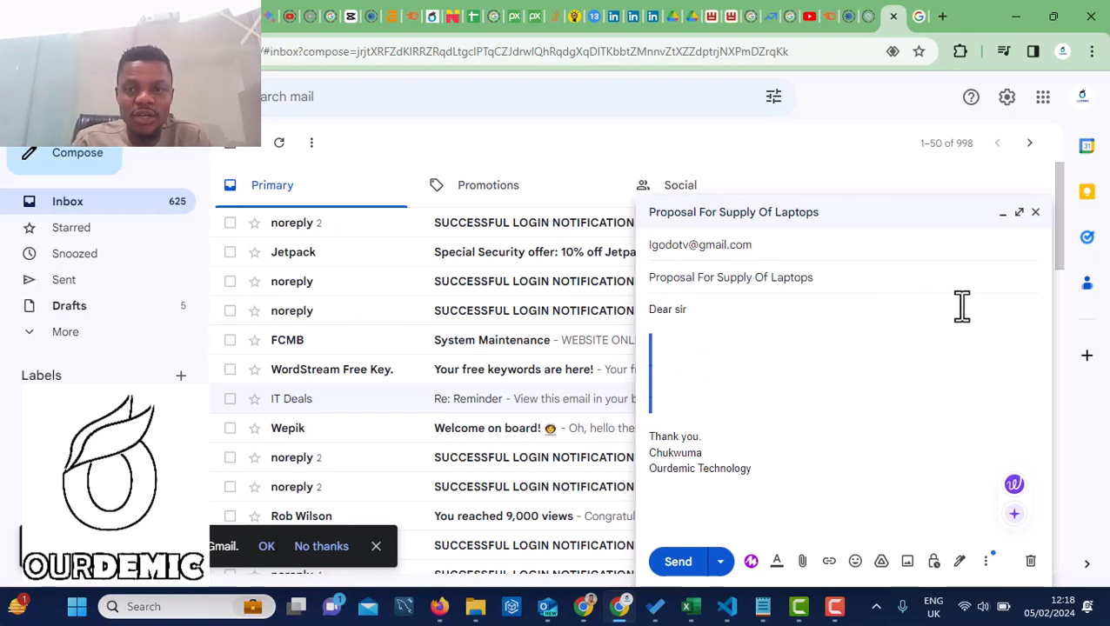
click(1034, 214)
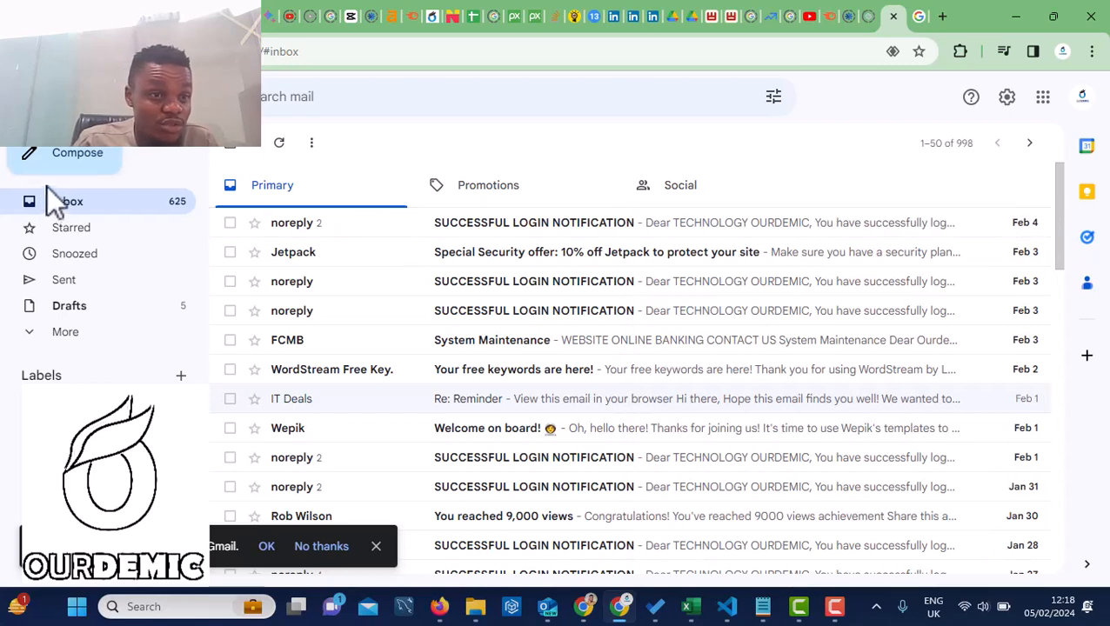
Compose another message, insert the 'Proposal For Supply Of Laptops' template, and close the window
click(45, 157)
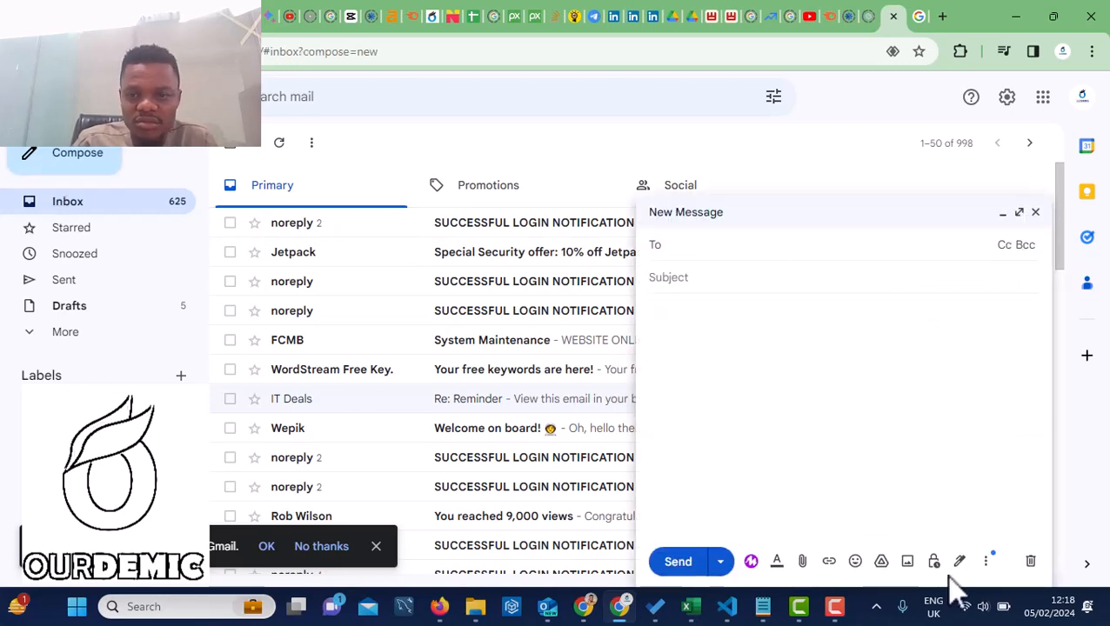
click(986, 562)
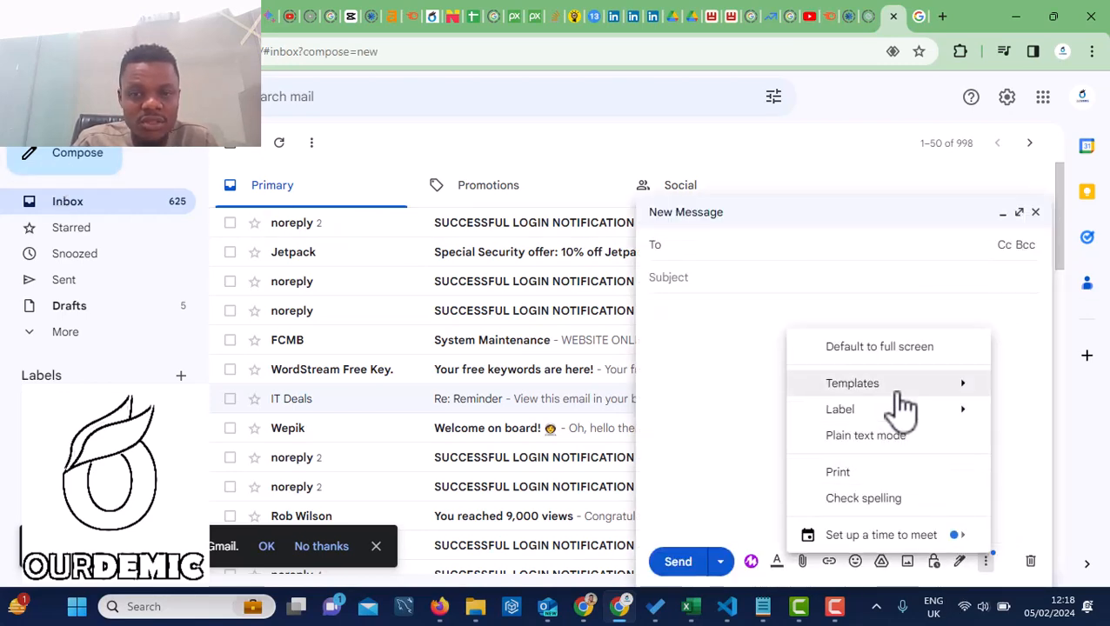
mouse_move(898, 389)
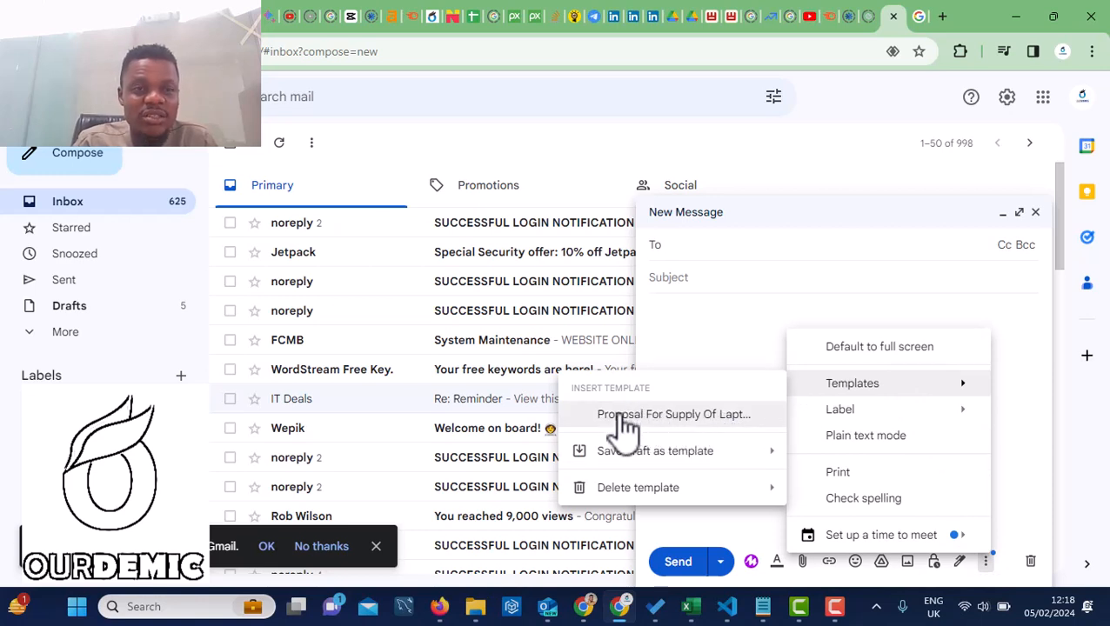
click(644, 415)
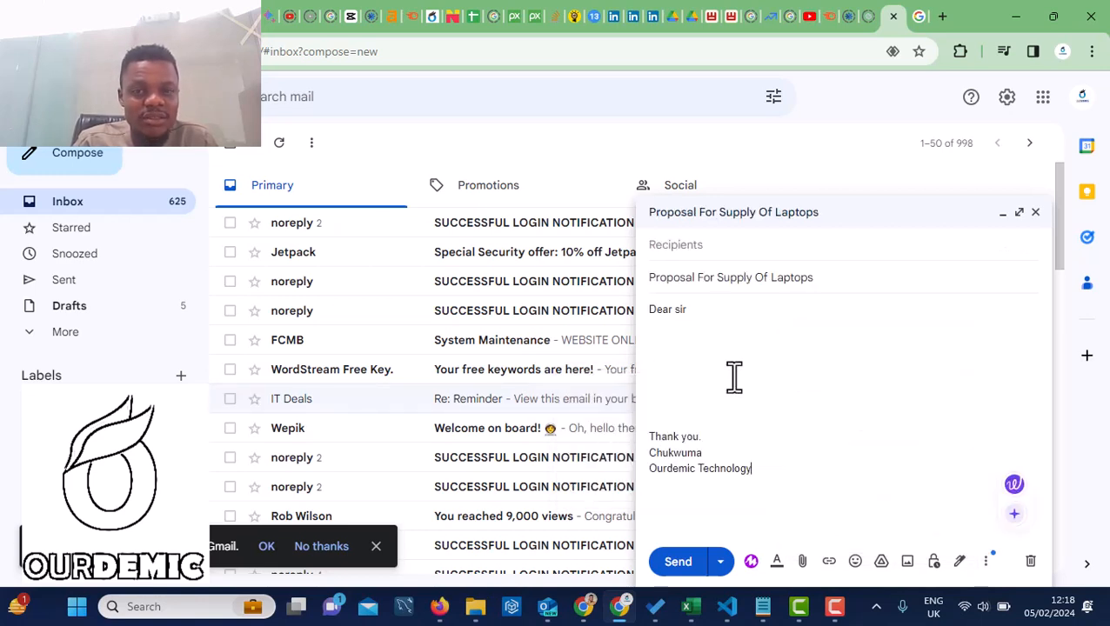
click(1035, 213)
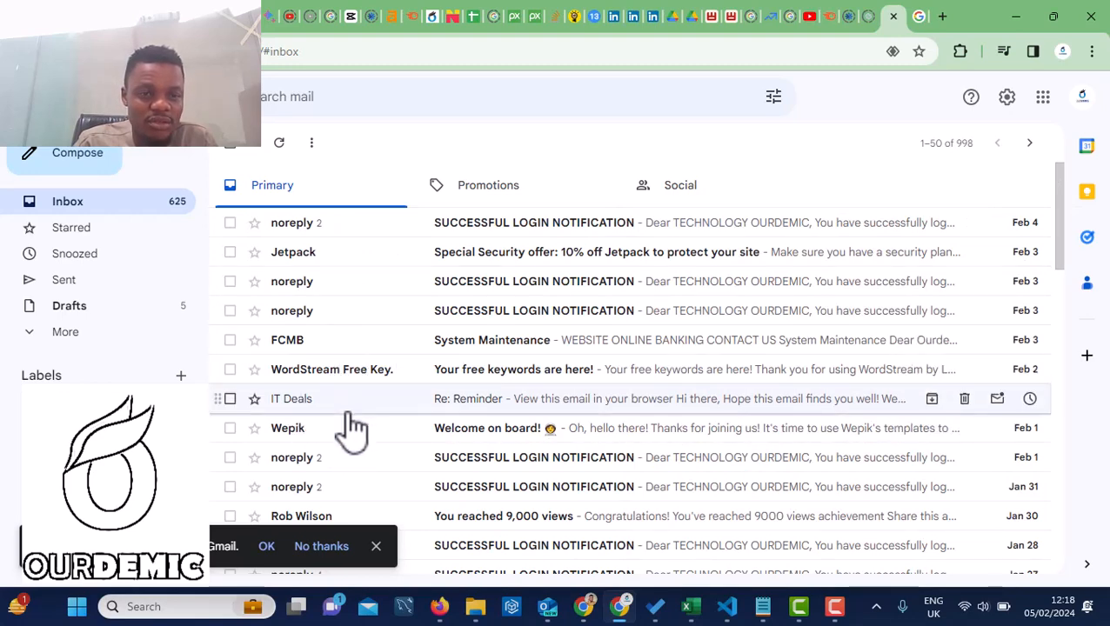
Reply to the IT Deals 'Re: Reminder' email using the 'Proposal For Supply Of Laptops' template
click(302, 400)
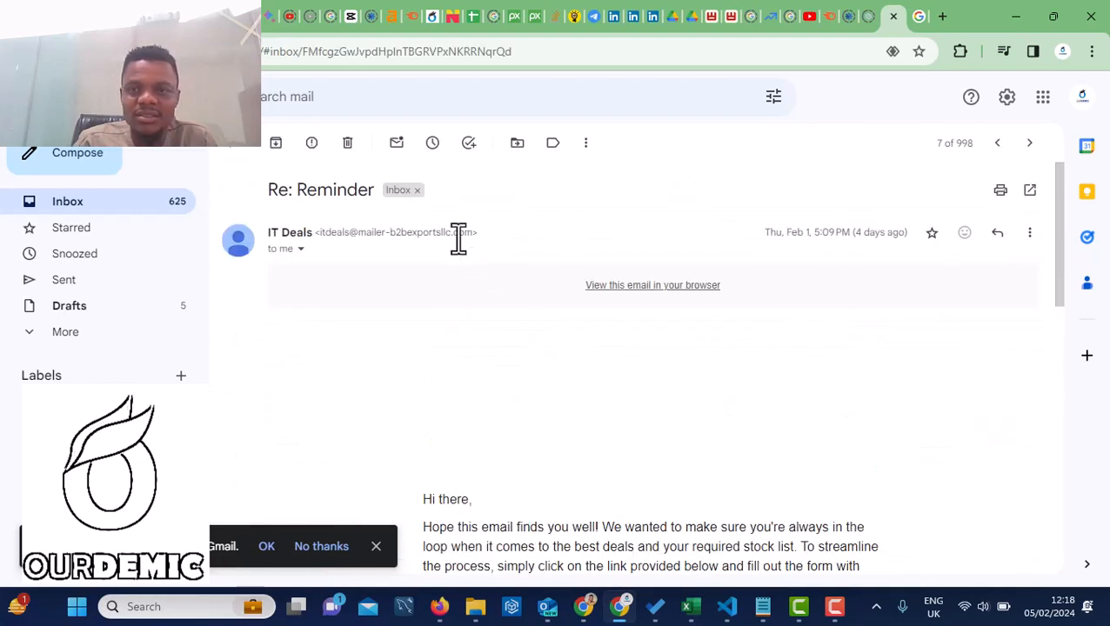
click(998, 234)
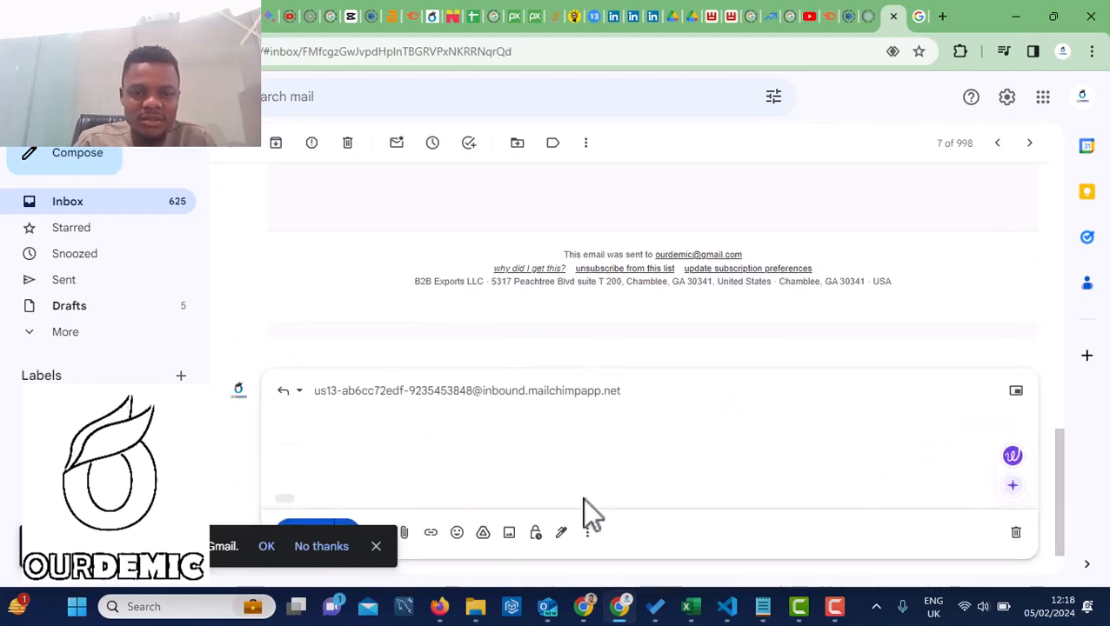
click(589, 534)
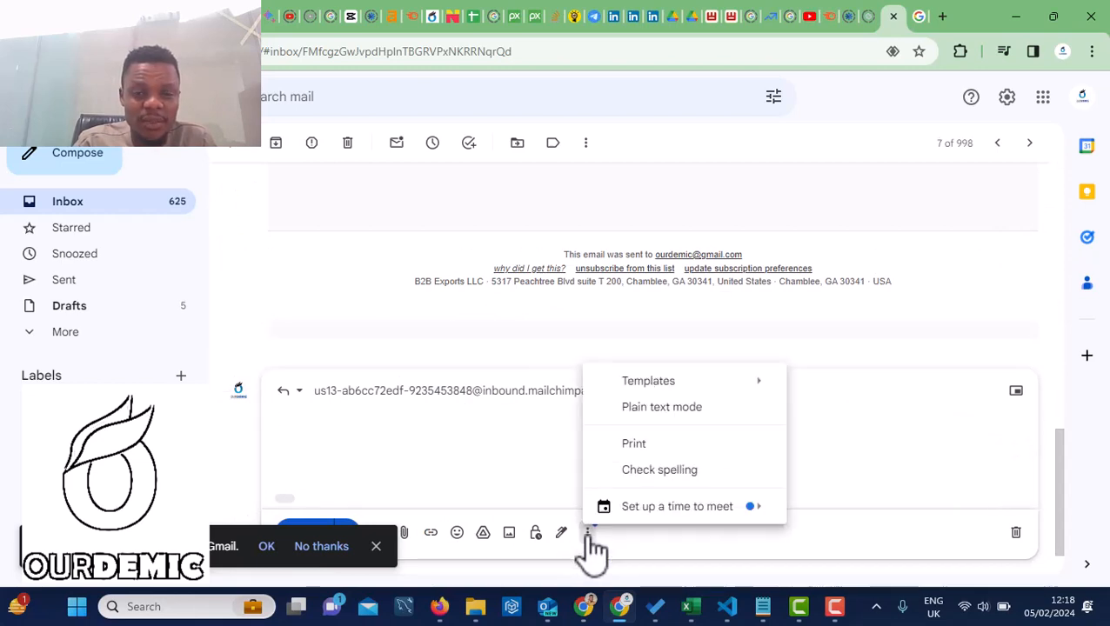
mouse_move(644, 383)
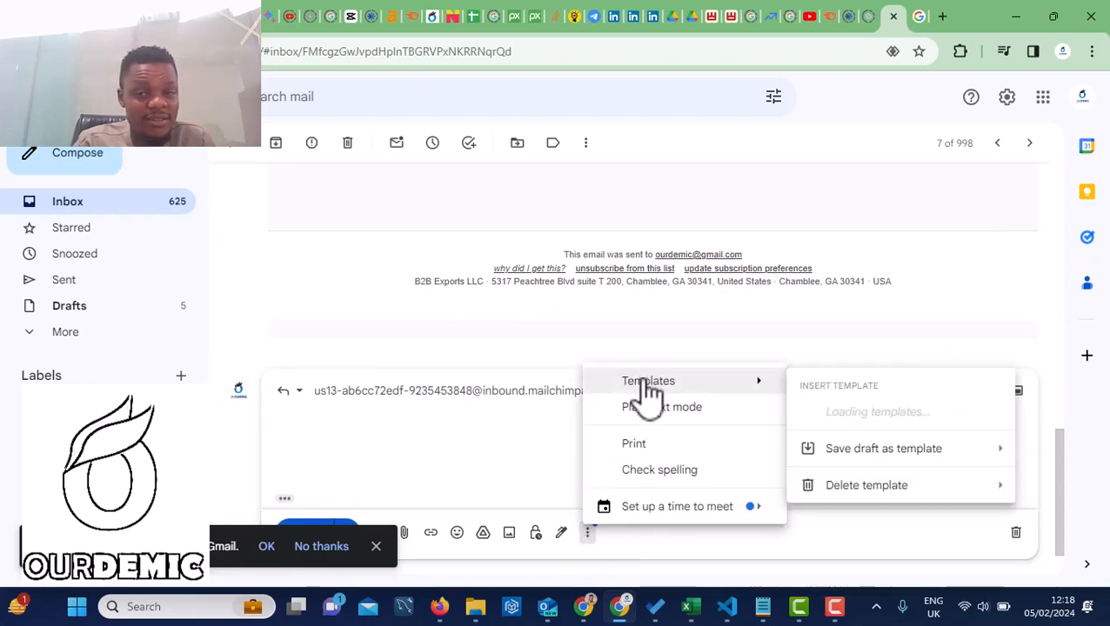
click(878, 416)
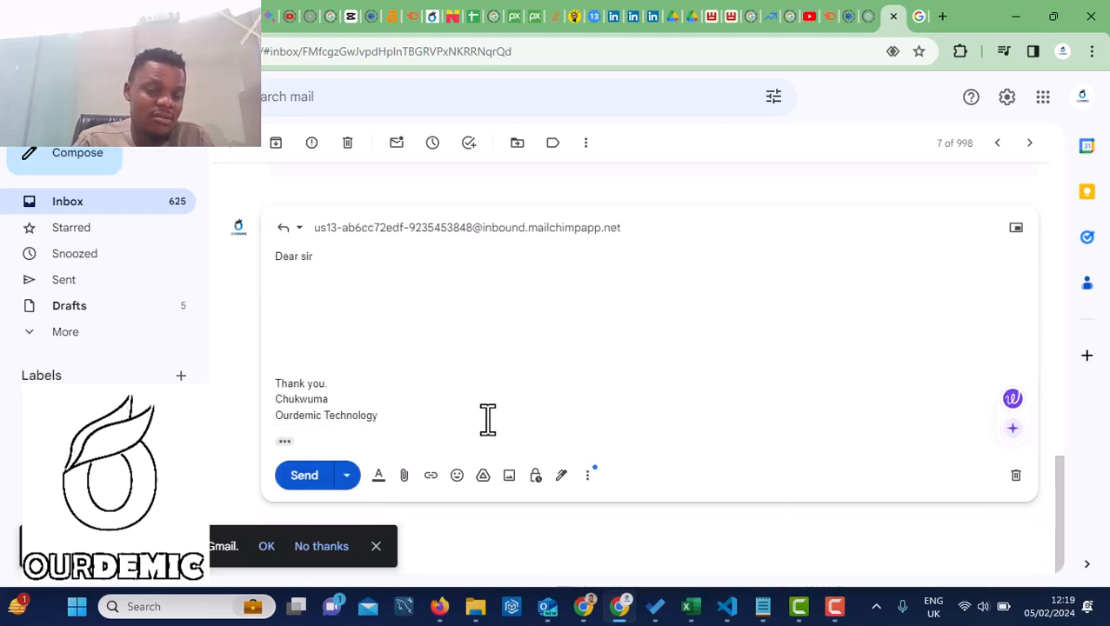
click(273, 319)
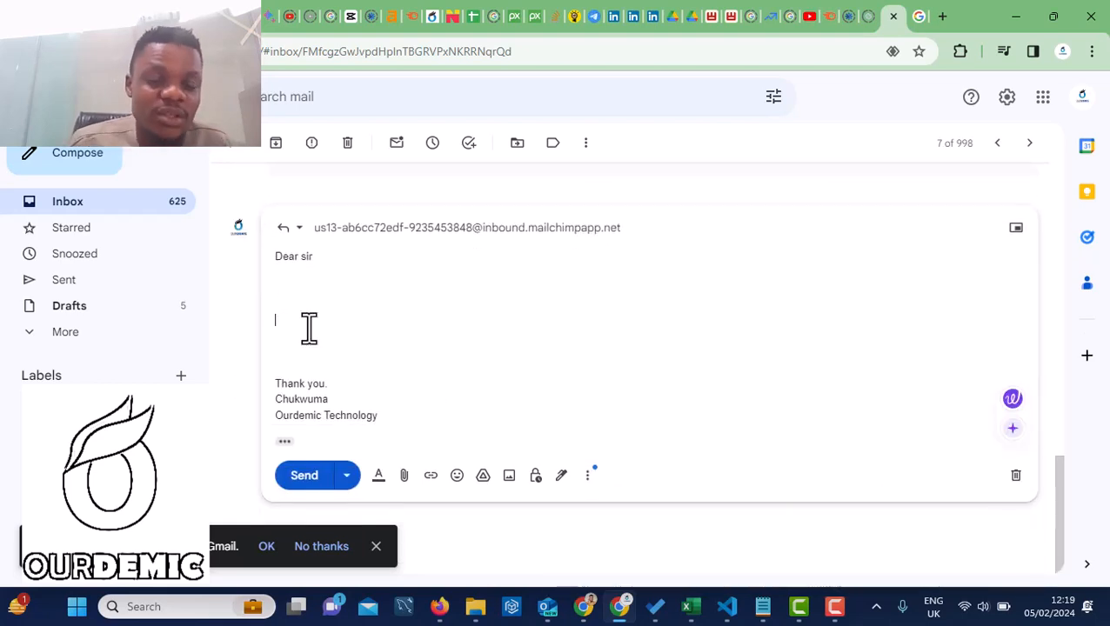